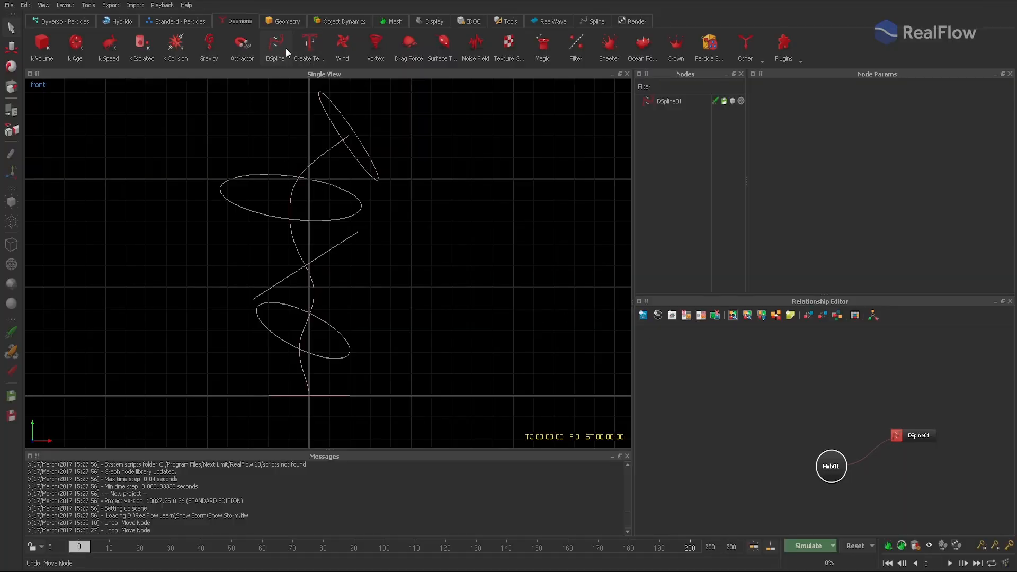
- Review the DSpline01 daemon's scale and force settings, enable spline editing, and inspect its control points in the perspective view
click(662, 102)
click(759, 98)
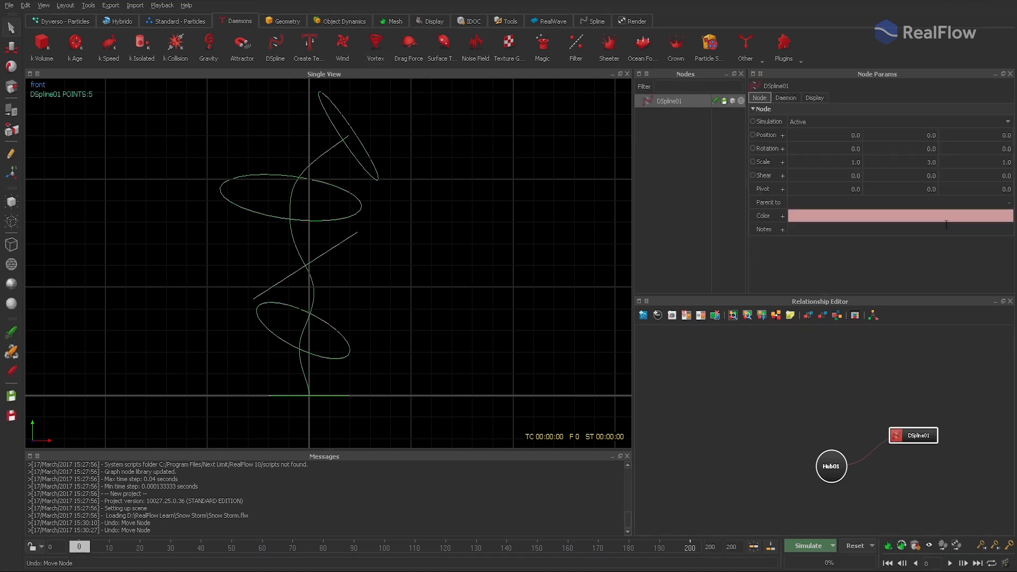
double_click(900, 163)
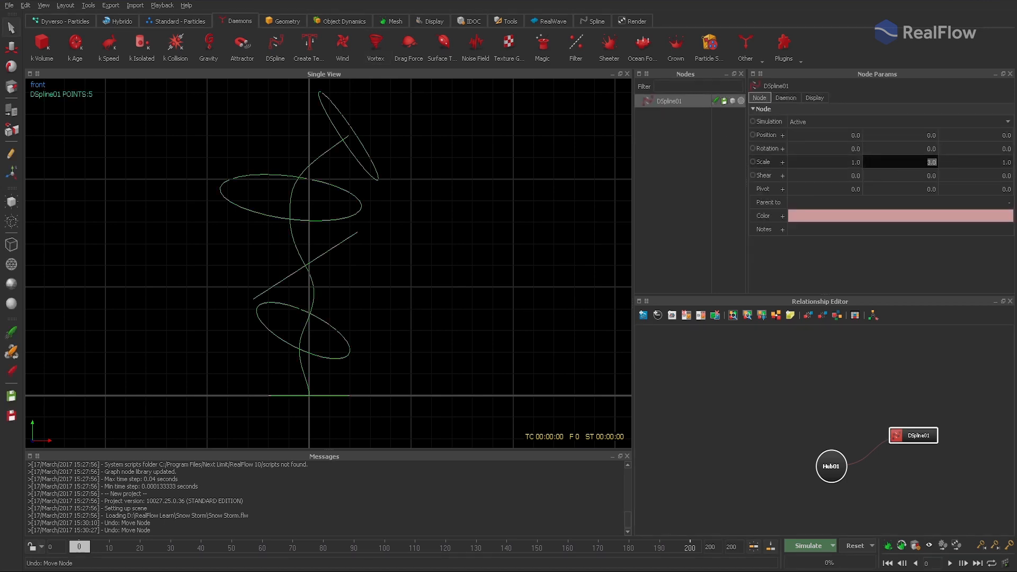
click(785, 98)
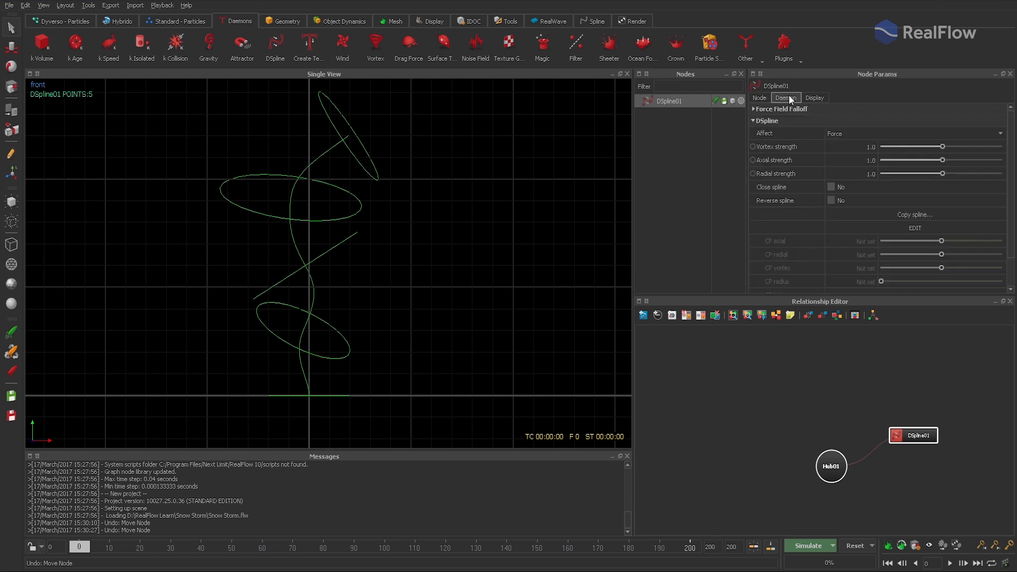
click(915, 227)
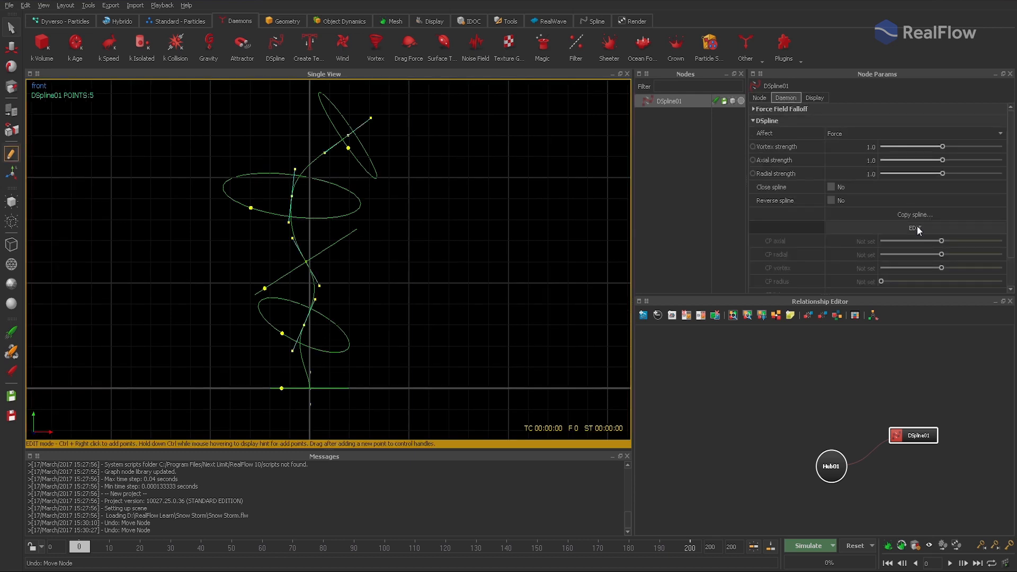
key(4)
mouse_move(347, 250)
alt+mouse_down()
mouse_move(525, 228)
mouse_move(507, 240)
mouse_move(363, 256)
alt+mouse_up()
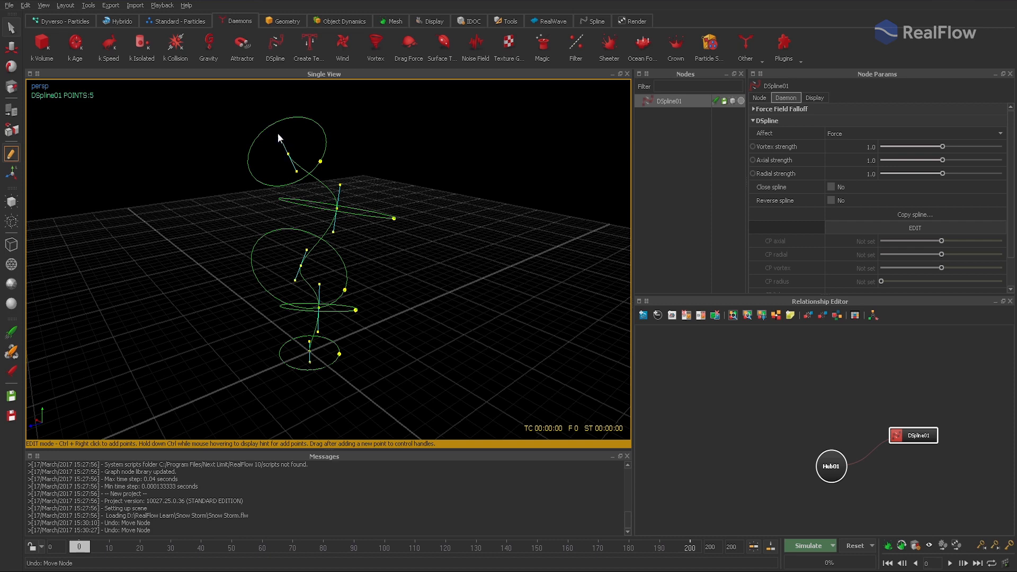
- Try moving the control handle of the second ring from the top, undo it, and leave spline editing in the front view
click(14, 49)
ctrl+right_drag(394, 220, 417, 229)
key(ctrl+z)
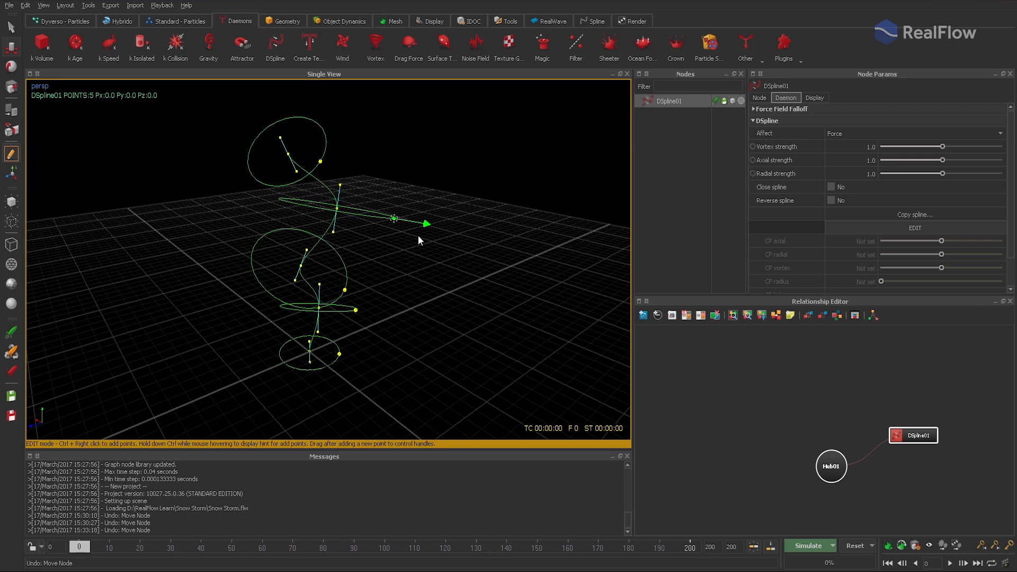
click(913, 228)
key(2)
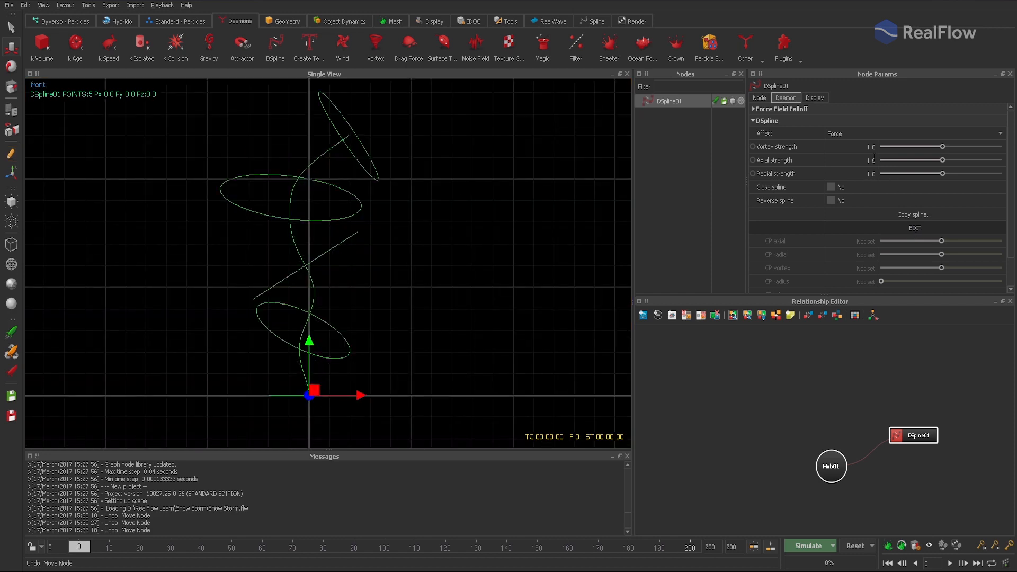
- Show the DSpline's force field in the viewport with a magnitude scale of 0.2
click(814, 98)
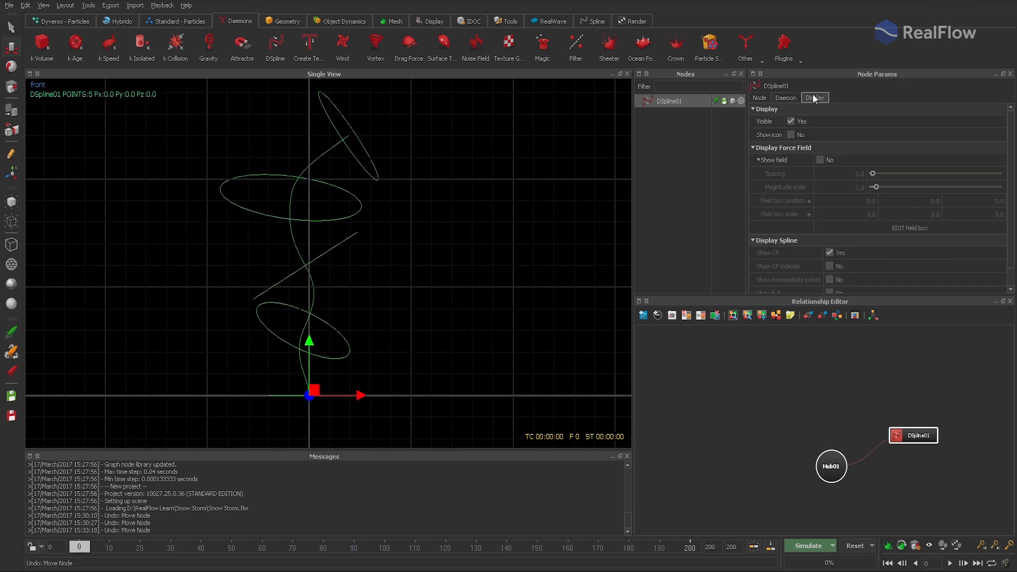
click(819, 160)
double_click(888, 188)
text(0.2)
key(Return)
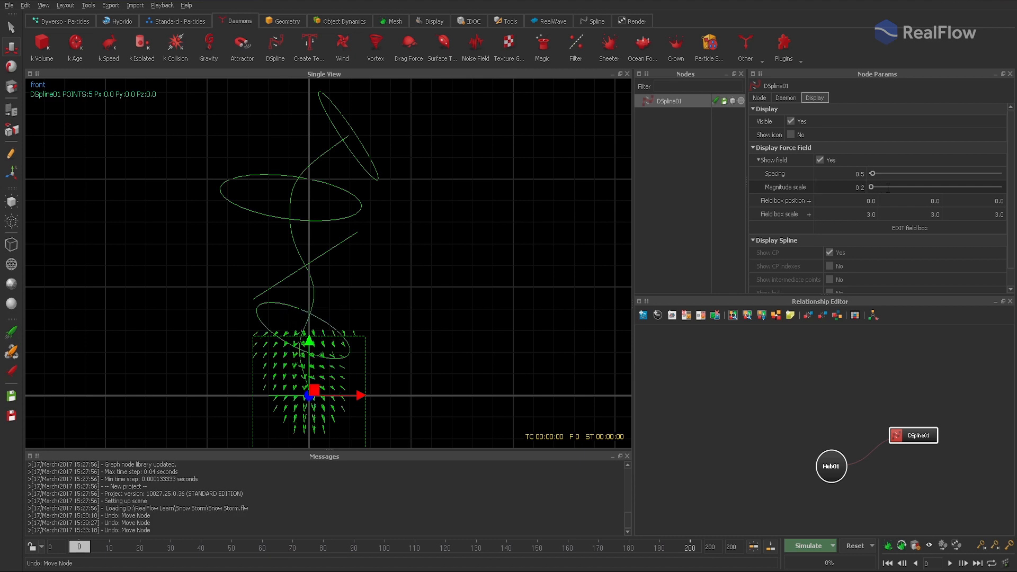
- Move the field box up to about Y 6.05 and scale it to about 4.95 × 8.36 × 5.44 to enclose the whole spline
click(910, 228)
drag(359, 382, 331, 124)
click(11, 82)
drag(334, 260, 397, 267)
key(3)
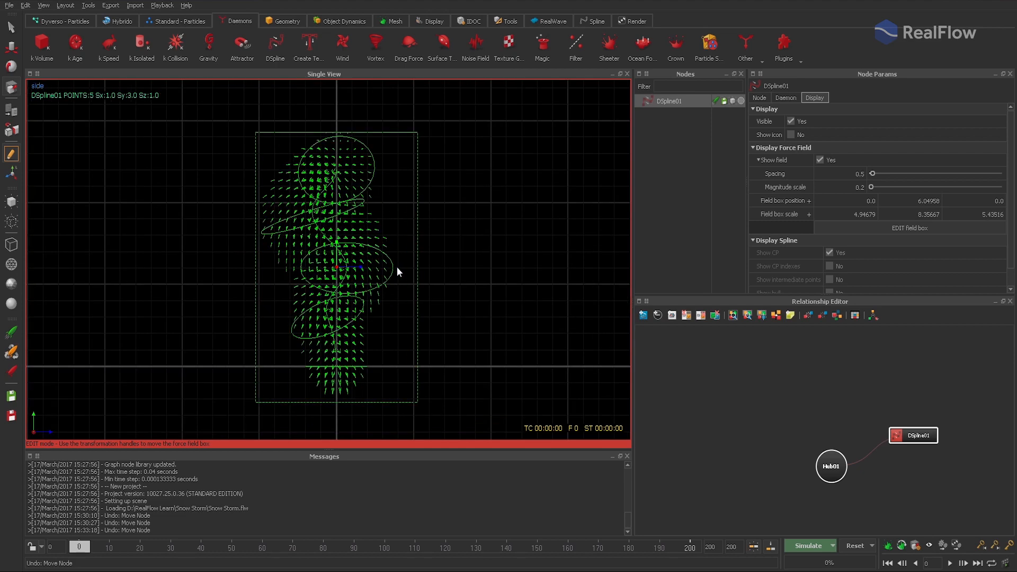
key(4)
mouse_move(334, 282)
alt+mouse_down()
mouse_move(383, 279)
mouse_move(340, 285)
alt+mouse_up()
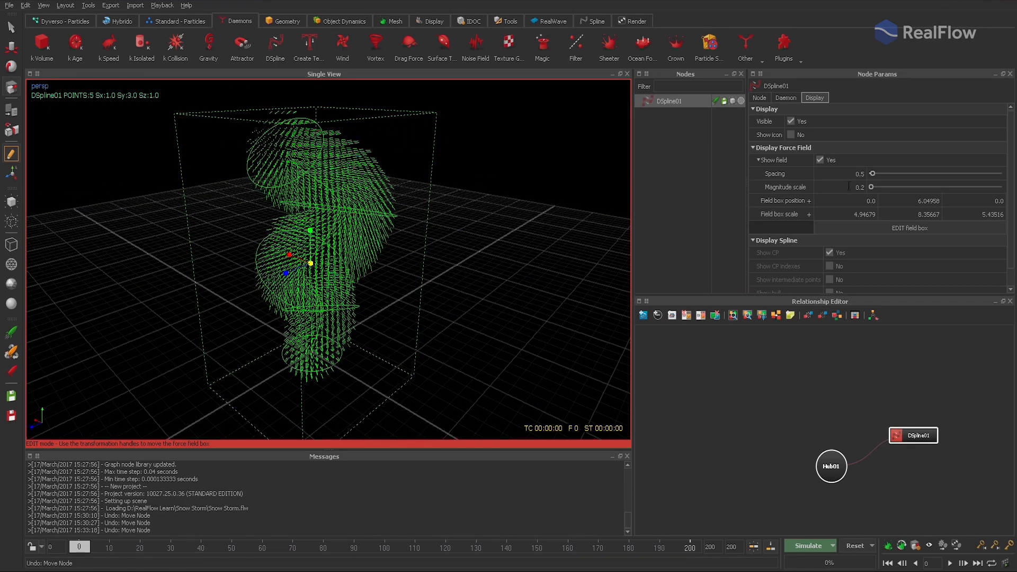
- Try a magnitude scale of 0.1 for the force field, settle on 0.5, and inspect the arrows up close
double_click(854, 187)
text(0.1)
key(Return)
double_click(862, 187)
text(0.5)
key(Return)
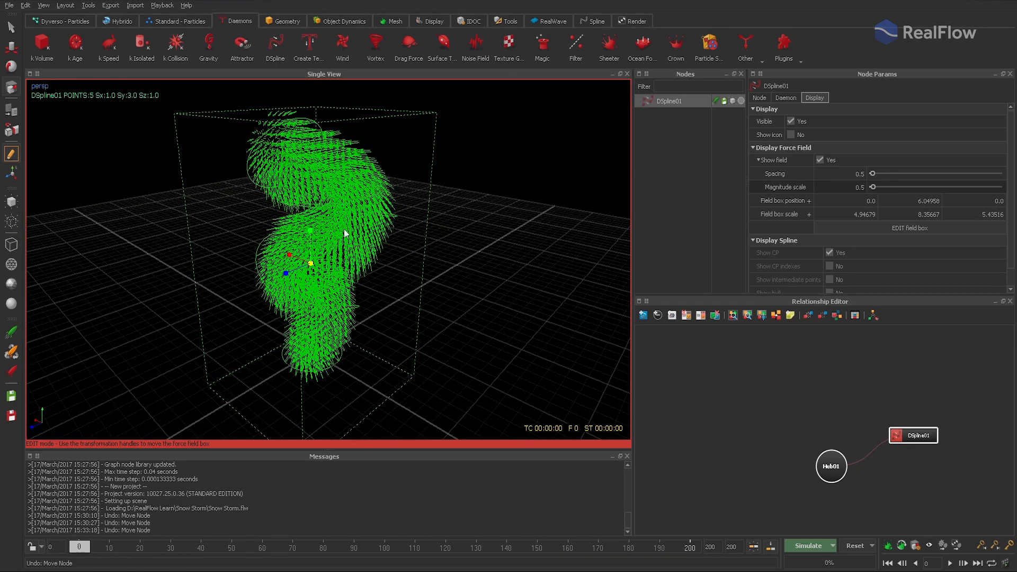
scroll(344, 233, up, 5)
scroll(344, 233, down, 5)
- Finish editing the field box, hide the force field display, and return to the front view
click(904, 228)
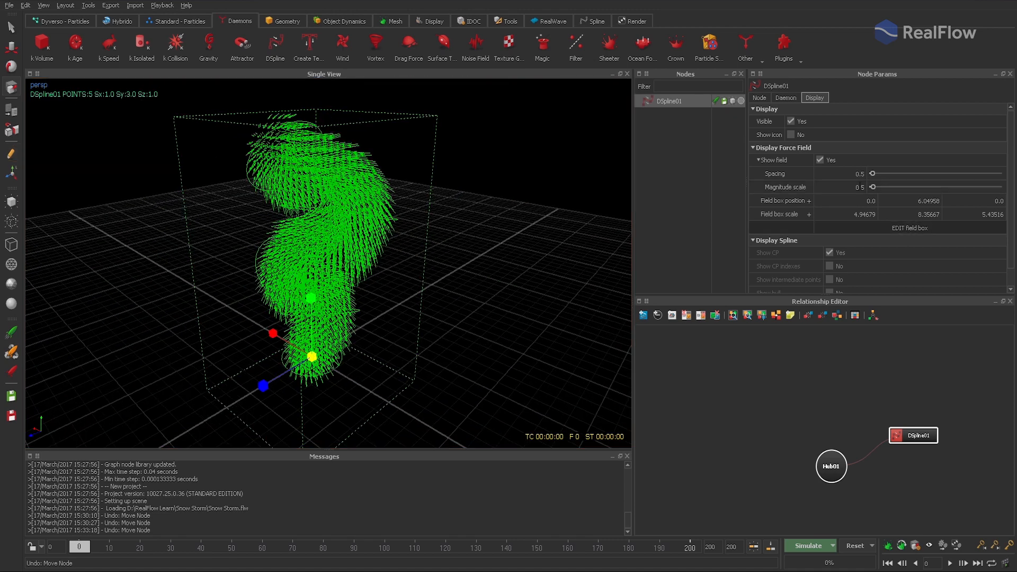
click(820, 159)
key(2)
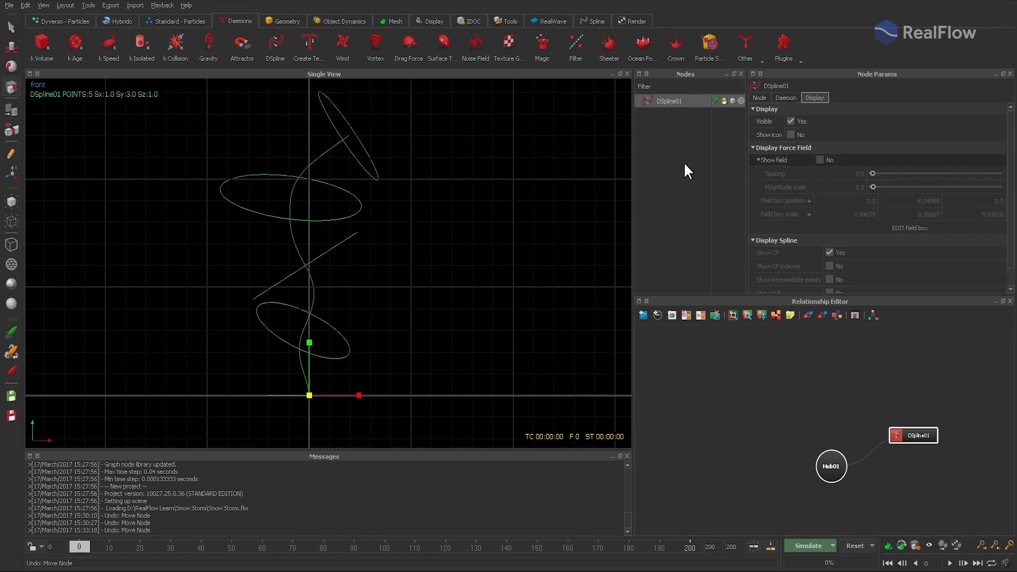
- Add a Dyverso circle emitter and set its Y position to 0
click(62, 22)
click(79, 46)
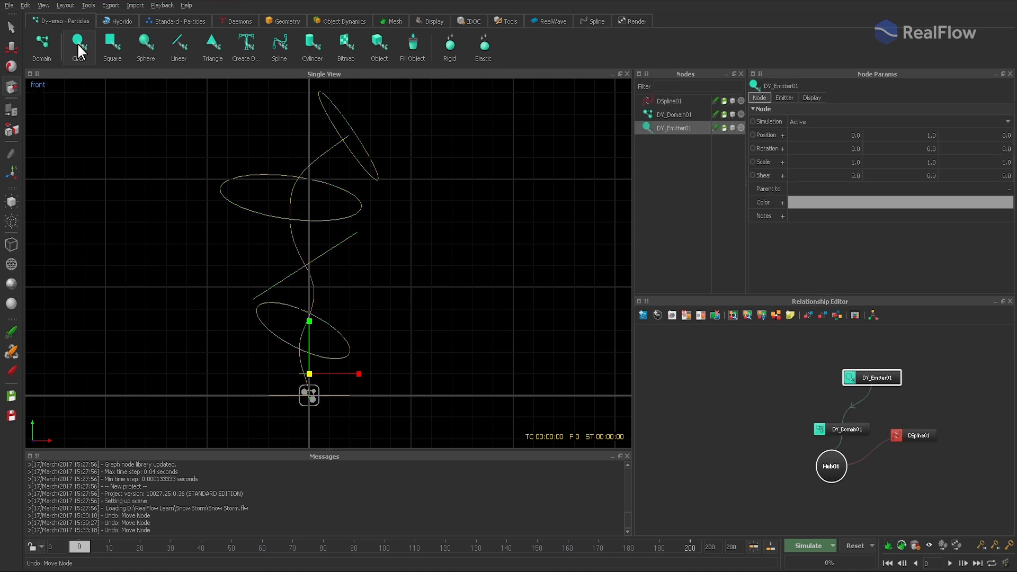
double_click(927, 136)
text(0)
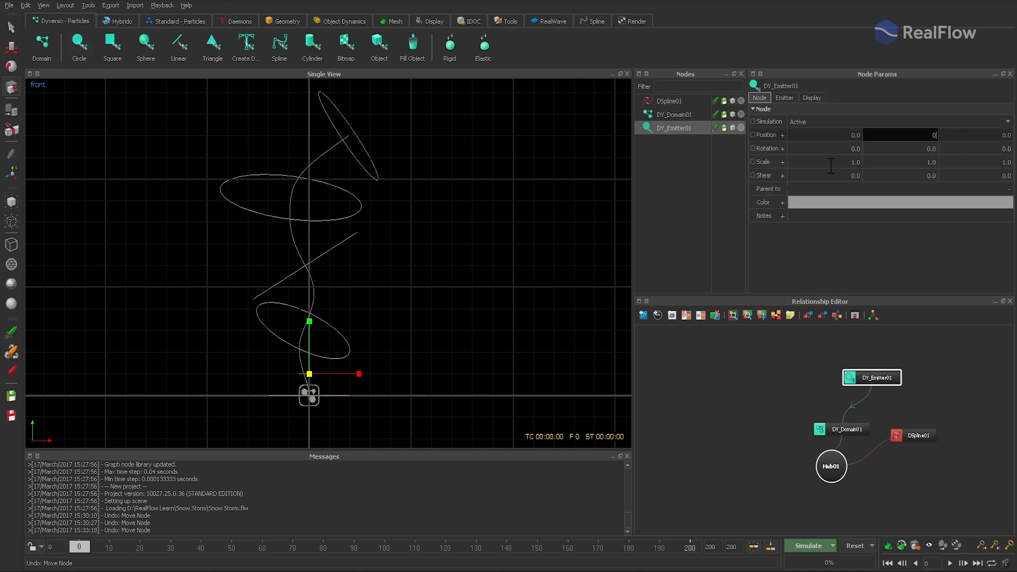
- Scale the circle emitter to 2.5 in both X and Z
double_click(829, 162)
text(2.5)
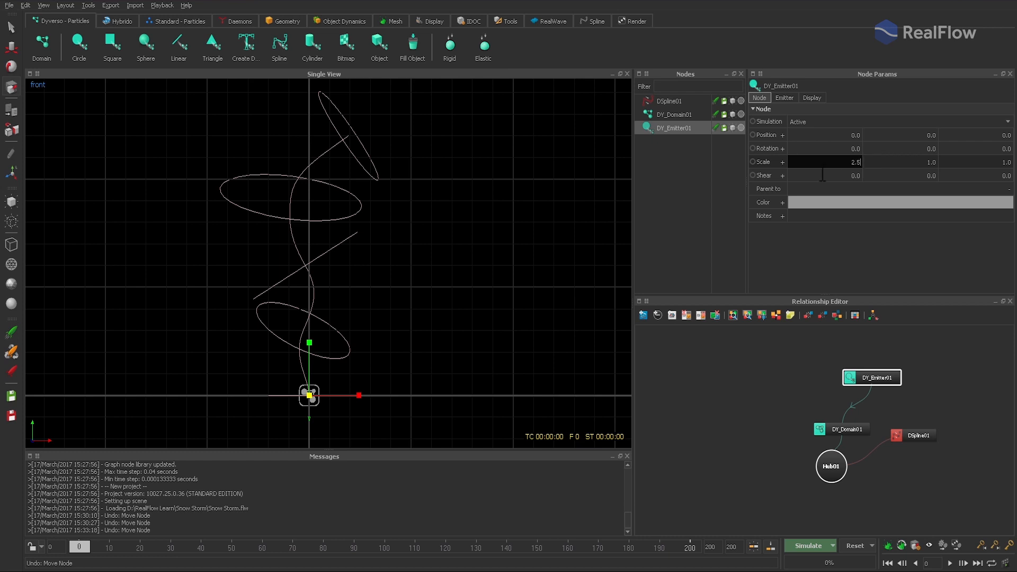
key(Tab)
key(Tab)
text(2.5)
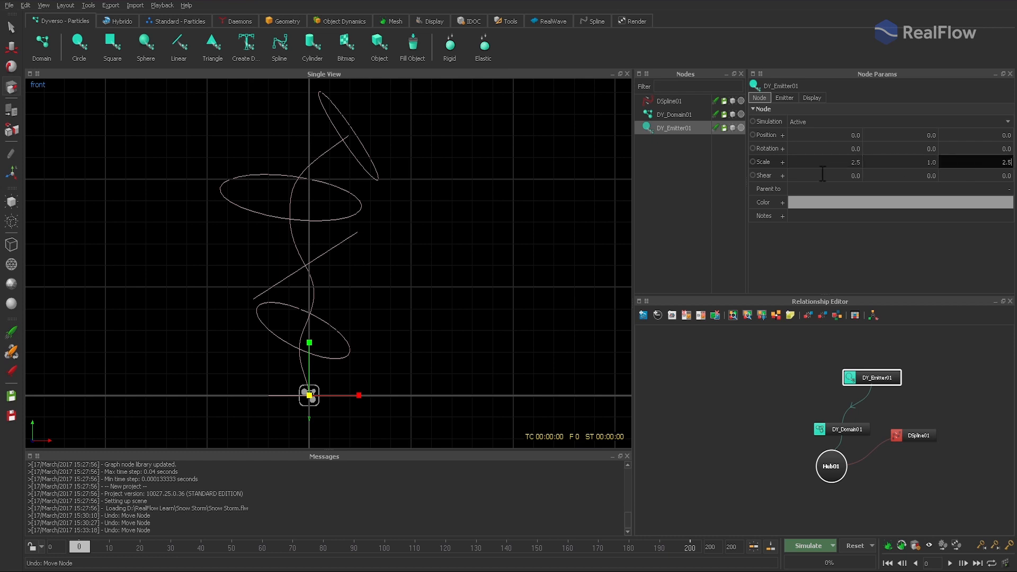
key(Return)
- Change DY_Domain01 to the Granular type with friction 0.3, static friction 0.7 and cohesion 0.2
click(673, 115)
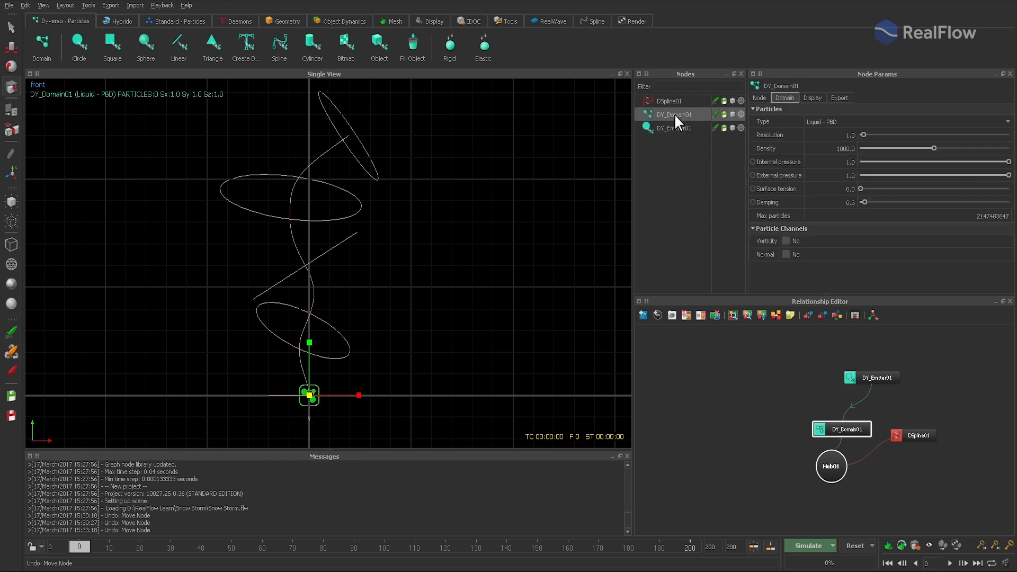
click(844, 121)
click(856, 129)
double_click(842, 175)
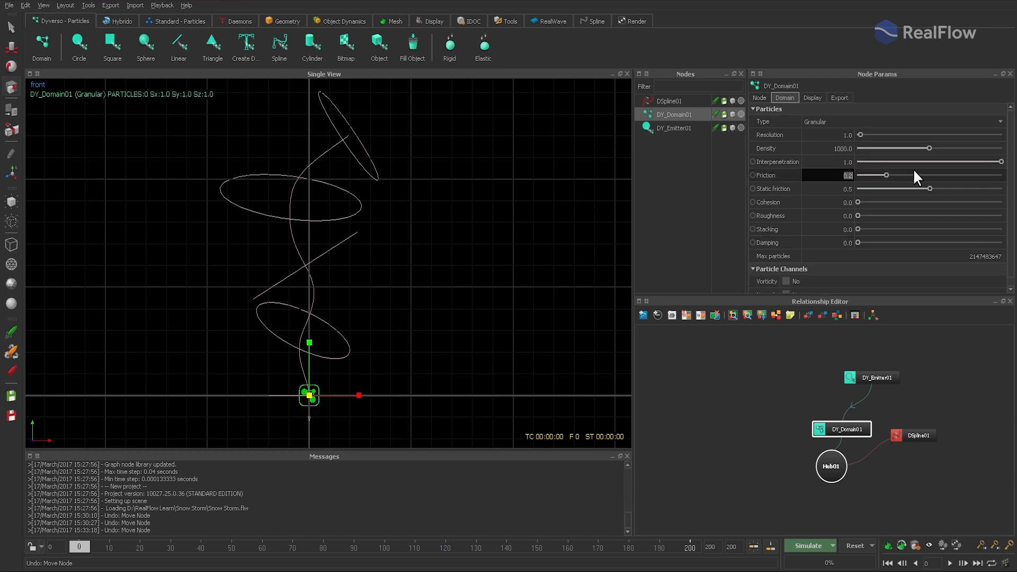
text(.3)
key(Tab)
text(.7)
key(Tab)
text(.2)
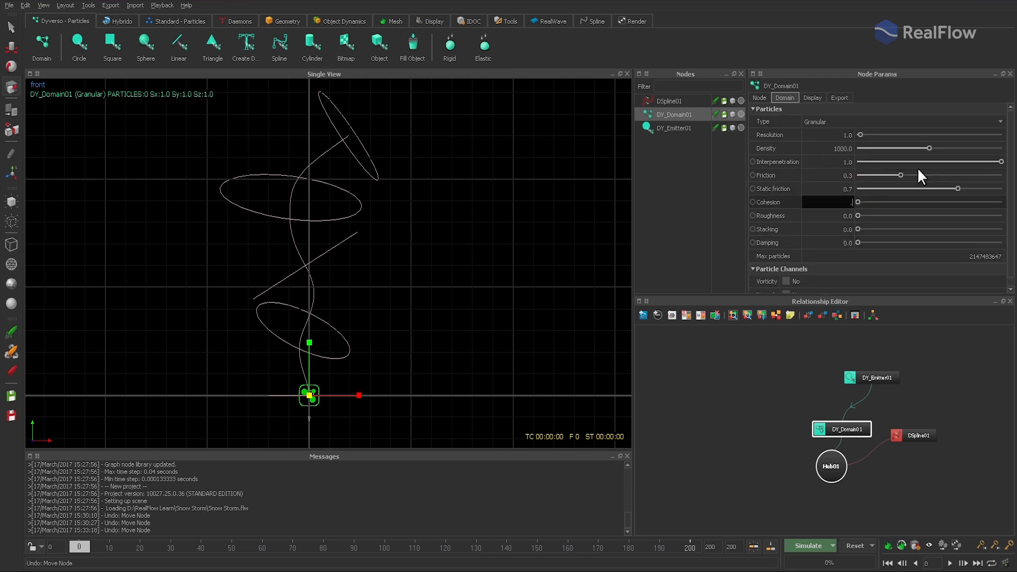
- Set the granular domain's roughness to 0.05, stacking to 0.3 and damping to 0.9
key(Tab)
text(.05)
key(Tab)
text(.3)
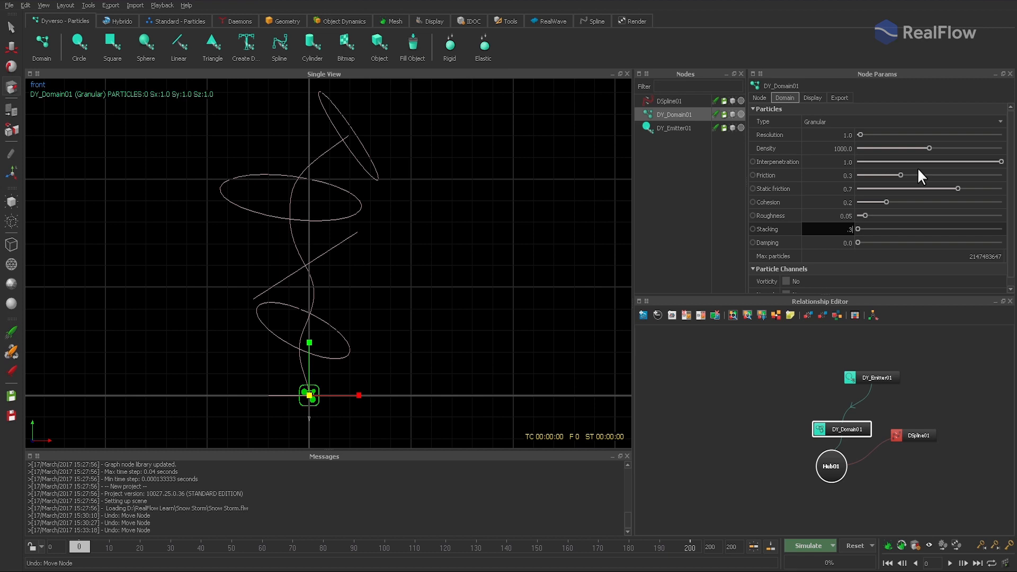
key(Tab)
text(.9)
key(Return)
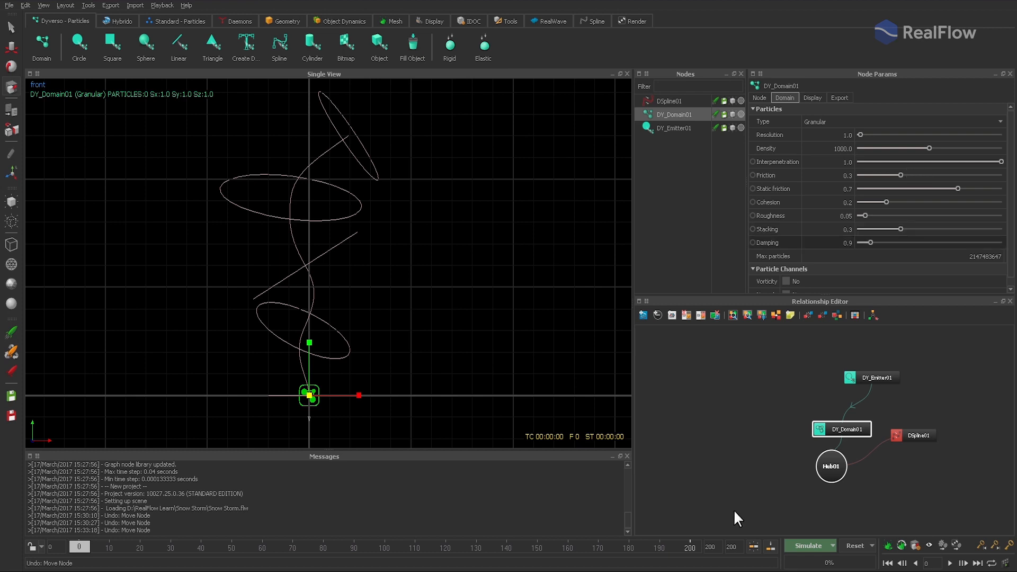
- In the Dyverso simulation options, set the granular solver to 4 minimum and 4 maximum substeps with 40 iterations
click(833, 545)
drag(742, 180, 494, 134)
double_click(492, 318)
text(4)
key(Tab)
text(4)
key(Tab)
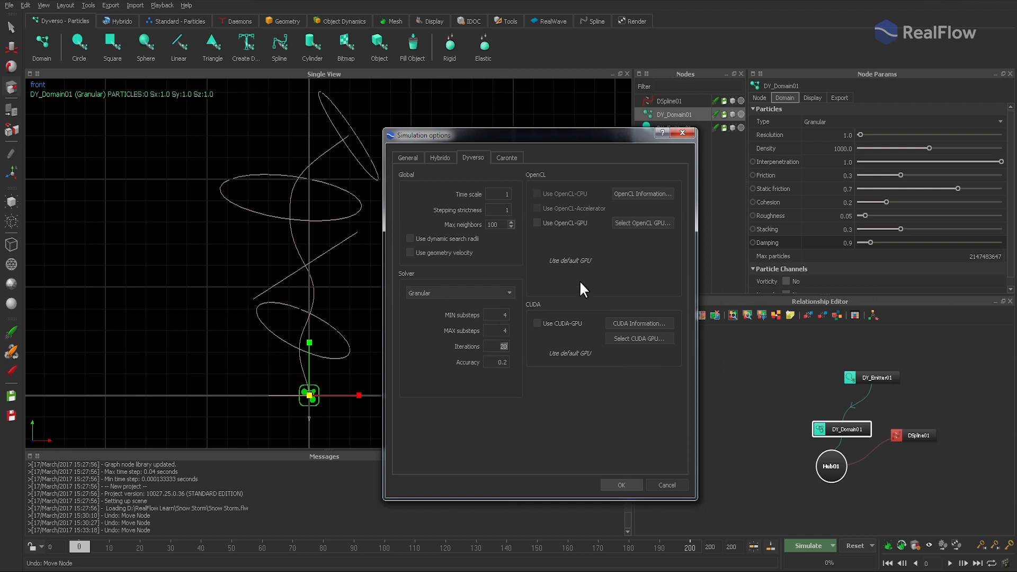
text(40)
click(629, 484)
- Set the start colour of the domain's particle range gradient to the saved custom blue
click(812, 98)
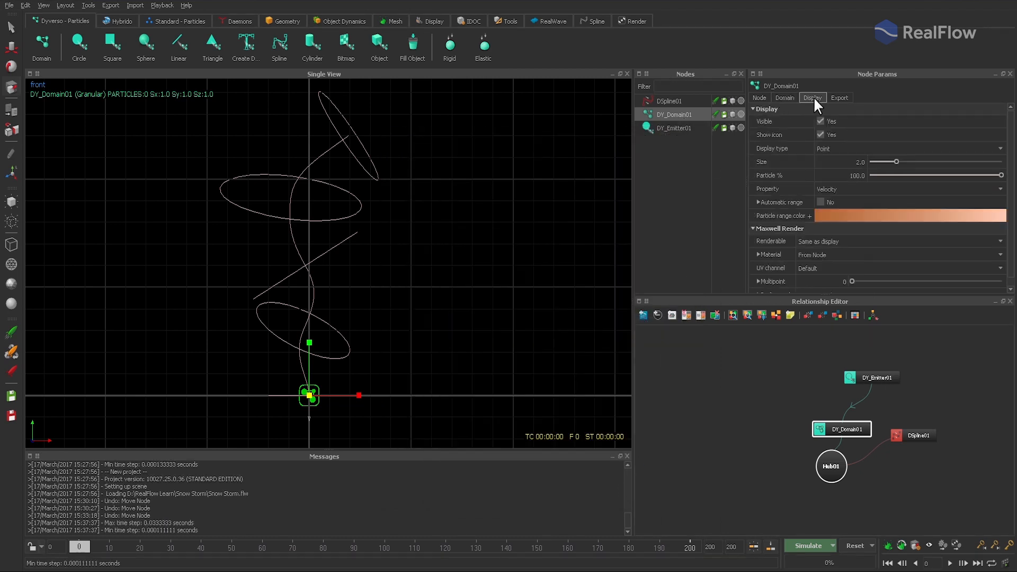
click(817, 216)
click(821, 240)
click(930, 256)
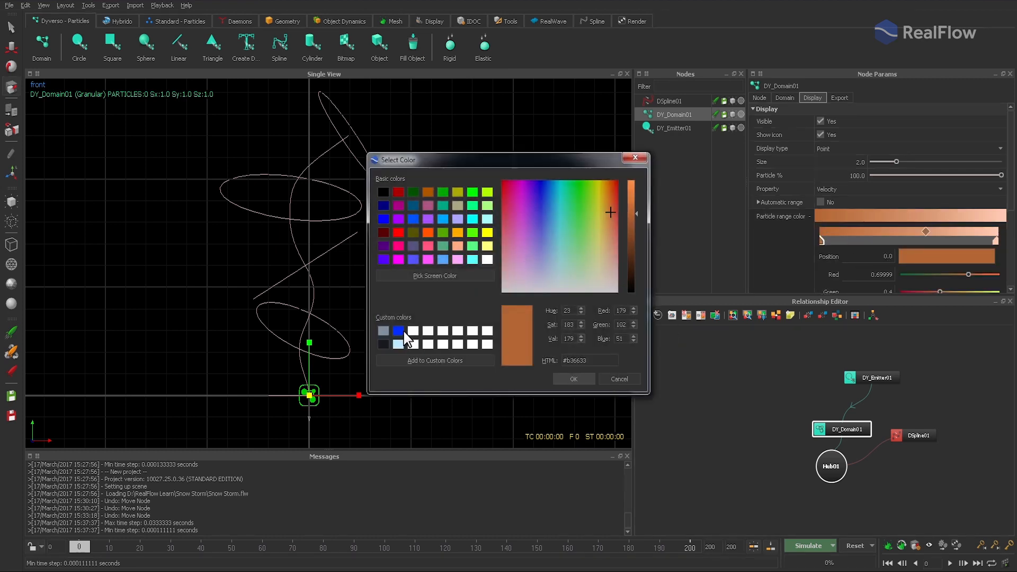
click(399, 331)
click(573, 379)
- Add a middle colour stop at position 50 to the particle range gradient and make it light blue (#bdebff)
click(912, 234)
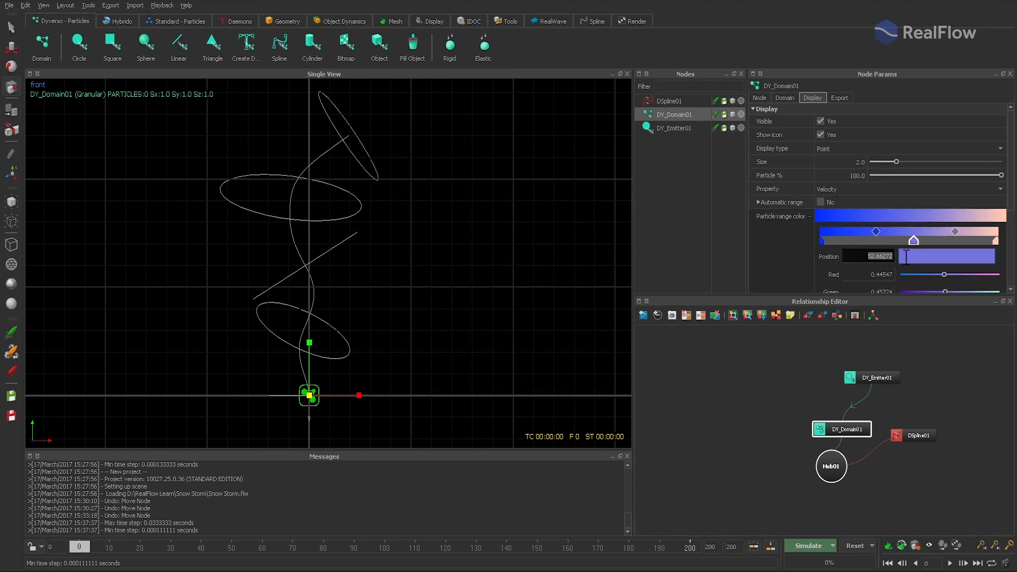
text(50)
click(925, 264)
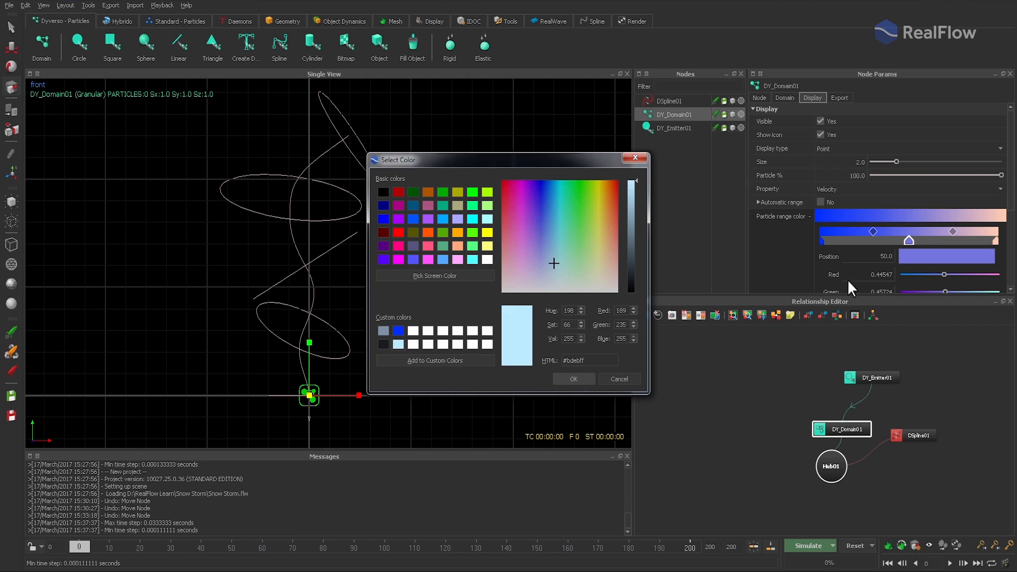
key(Return)
- Set the end stop of the particle range gradient at position 100 to white
click(996, 241)
click(947, 256)
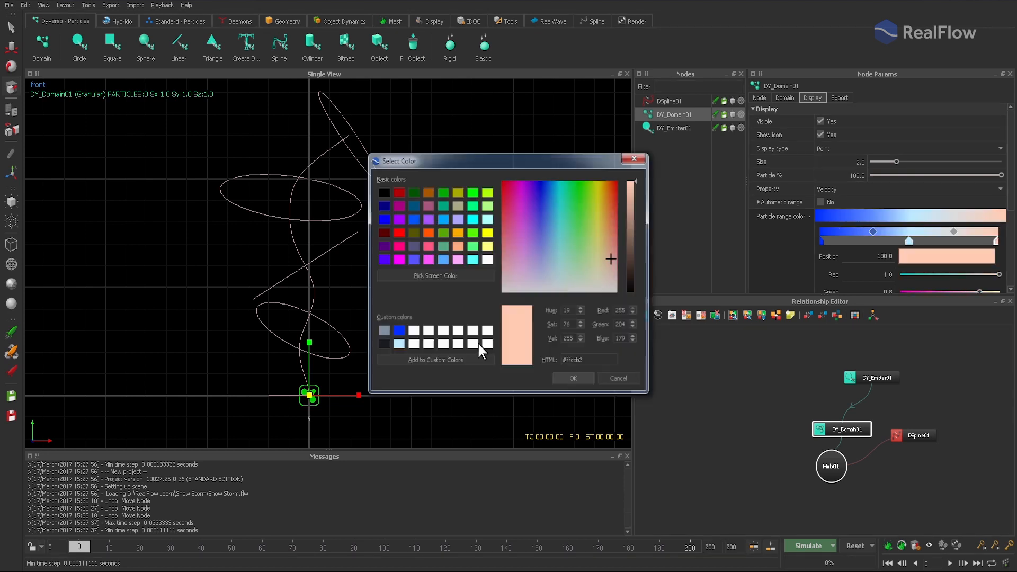
click(428, 344)
click(573, 379)
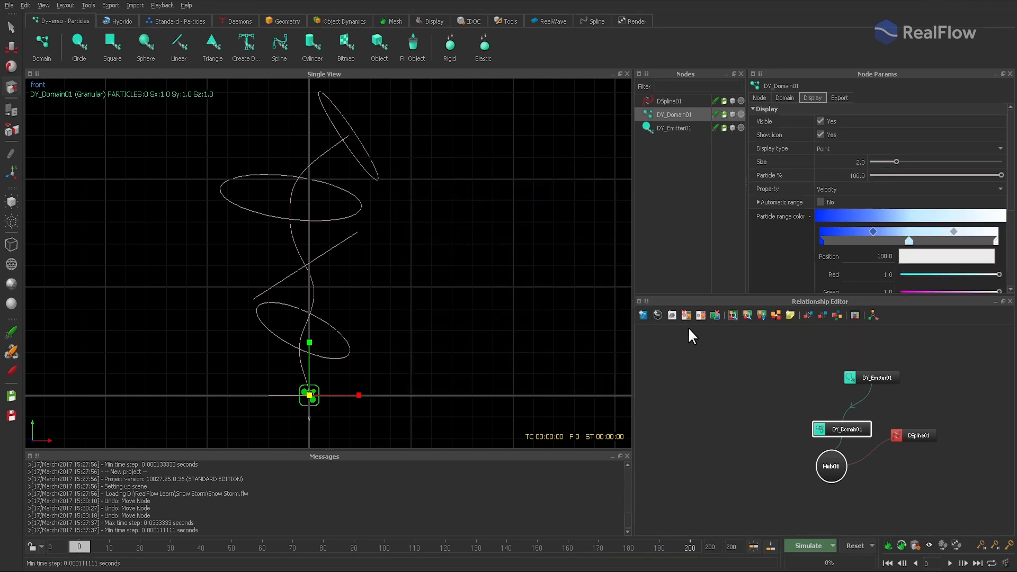
- Run a short test simulation to check the emission direction, stop it, and reset the scene
click(801, 545)
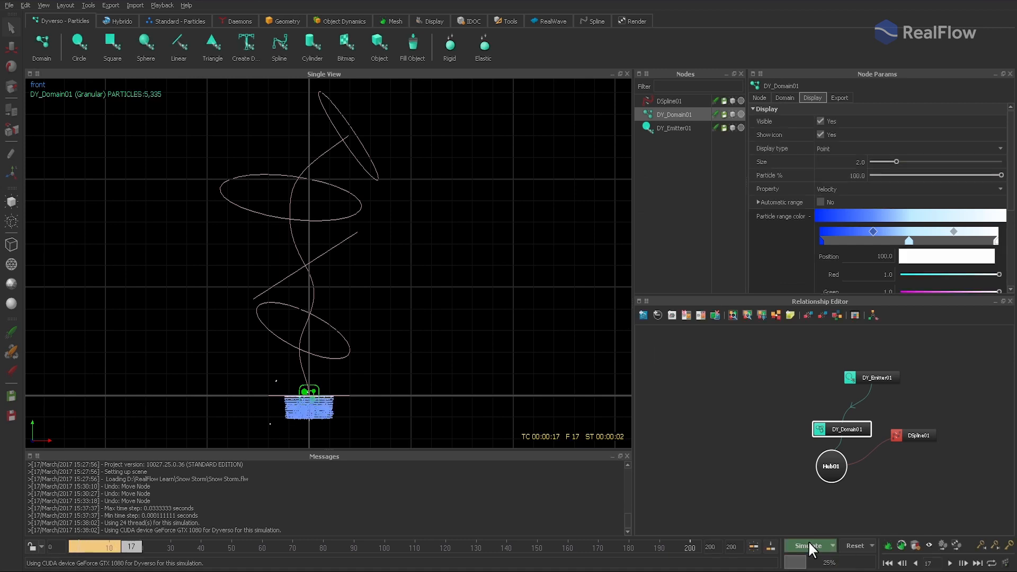
click(808, 542)
click(850, 545)
click(487, 285)
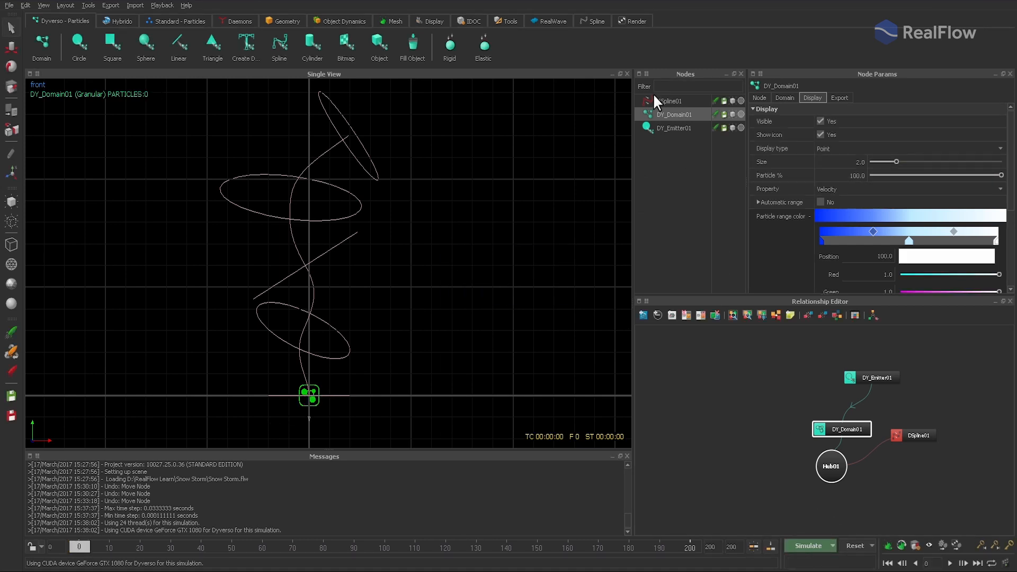
- Rotate the circle emitter 180 degrees about X and run the simulation to about frame 114
click(672, 127)
double_click(835, 148)
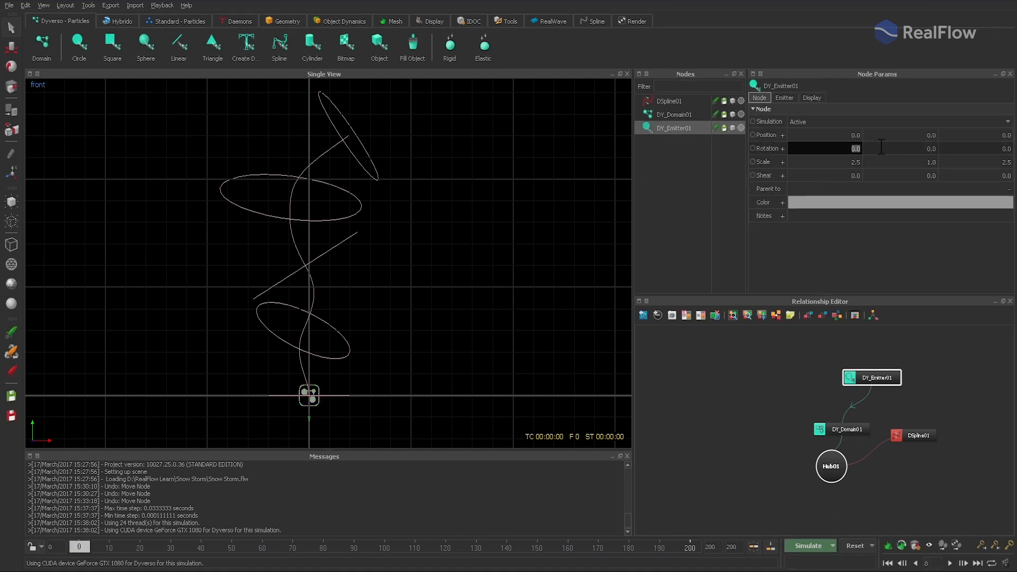
text(180)
key(Return)
click(803, 547)
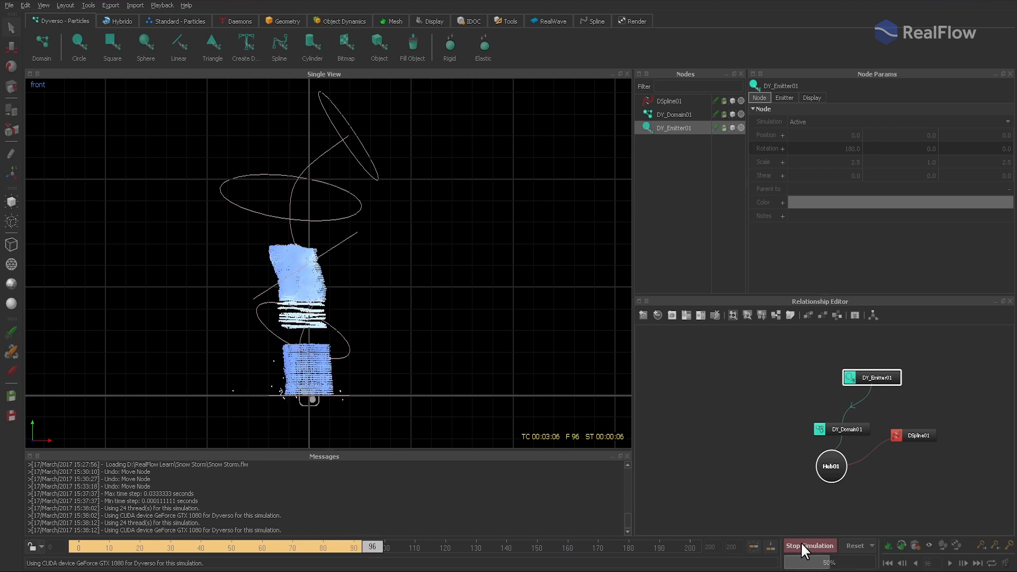
click(801, 545)
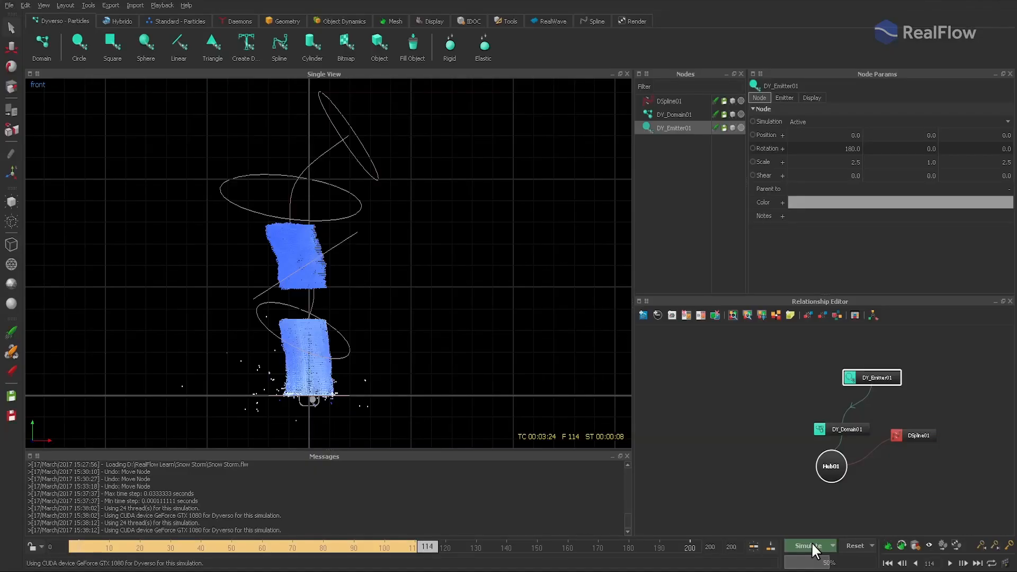
- Rewind the timeline to frame 0 and reset all simulated data
drag(425, 548, 79, 549)
click(844, 545)
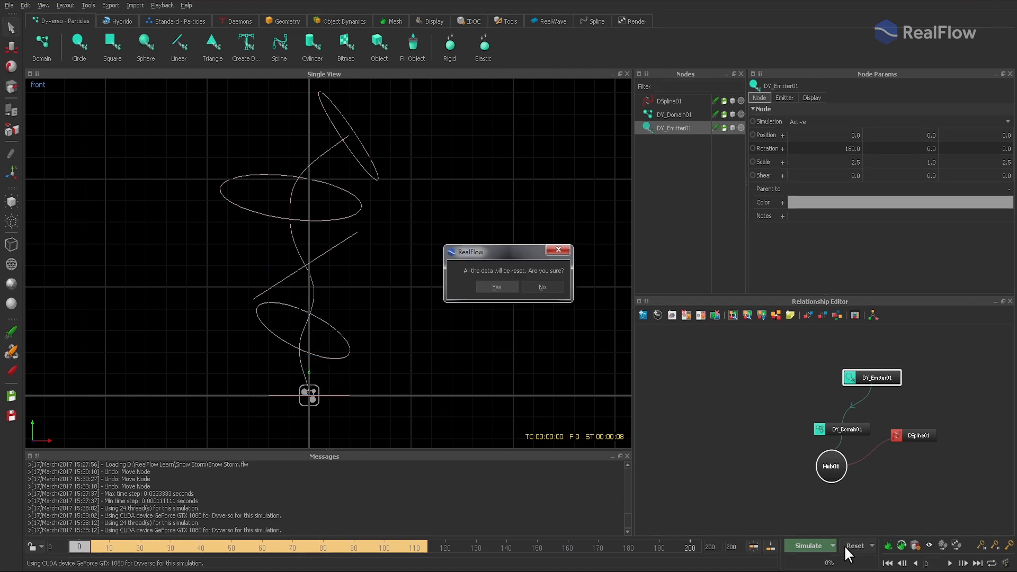
key(Return)
- In the Dyverso simulation options, set the Granular solver to 20 iterations, with MIN and MAX substeps at 2
click(832, 545)
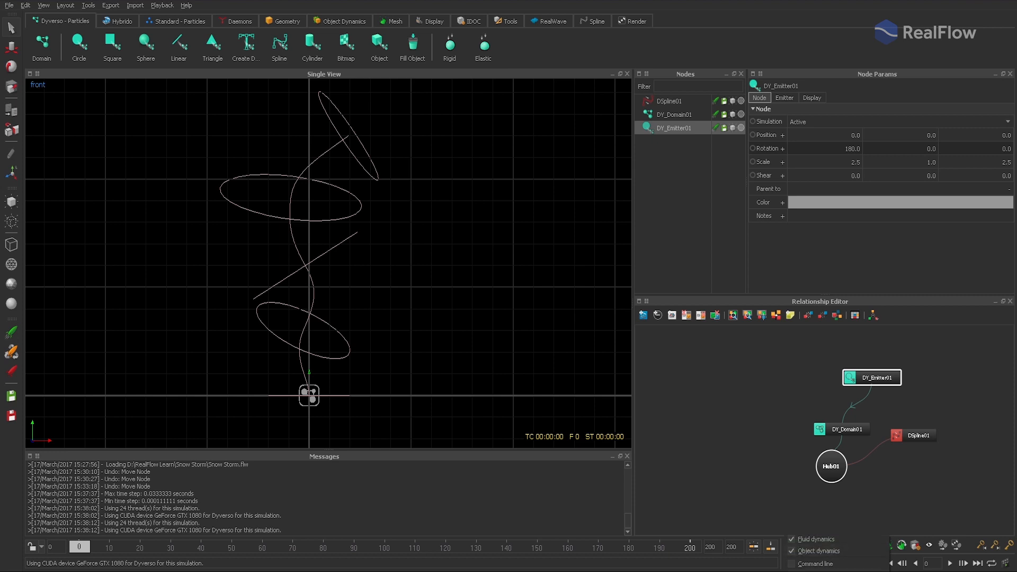
click(809, 571)
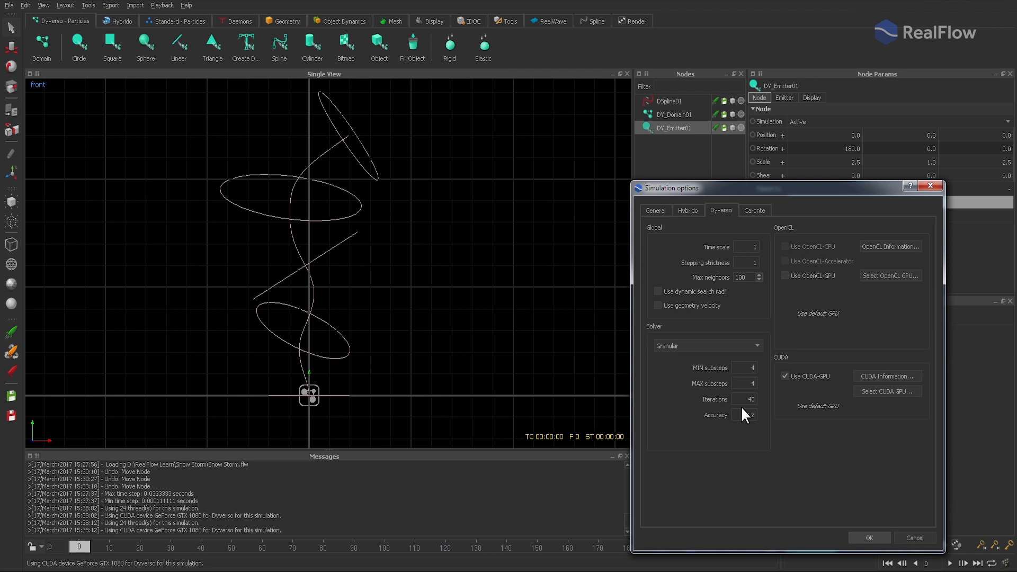
double_click(748, 400)
text(20)
double_click(742, 371)
text(2)
key(Tab)
text(2)
click(869, 537)
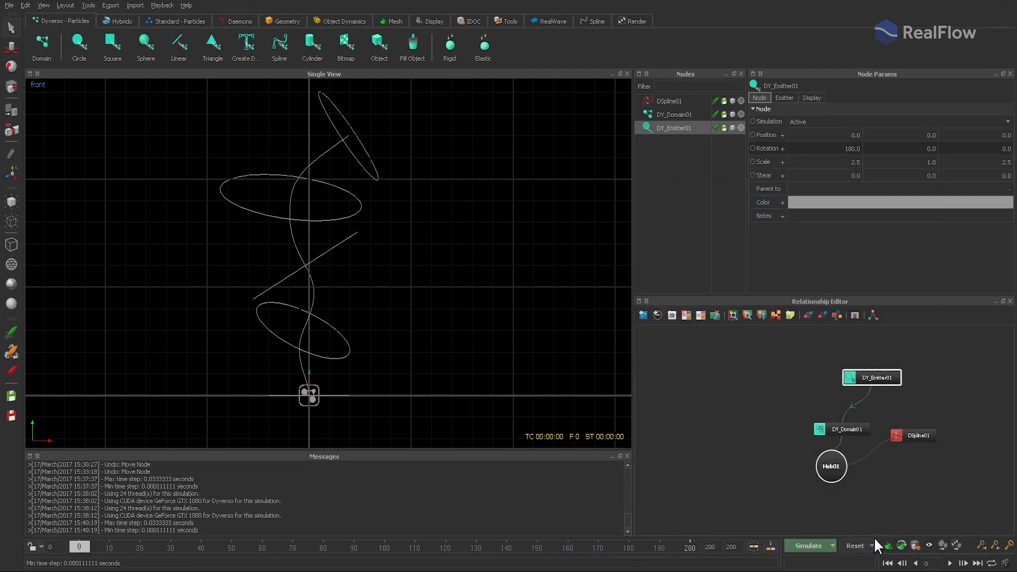
- Run a test simulation to about frame 105, scrub through the cached frames, and reset the scene
click(811, 545)
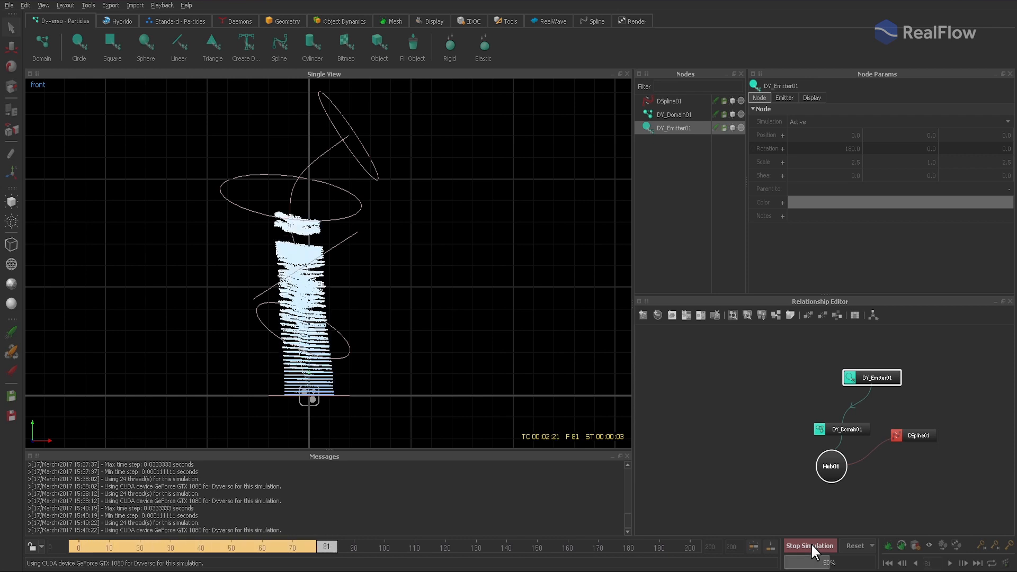
click(812, 545)
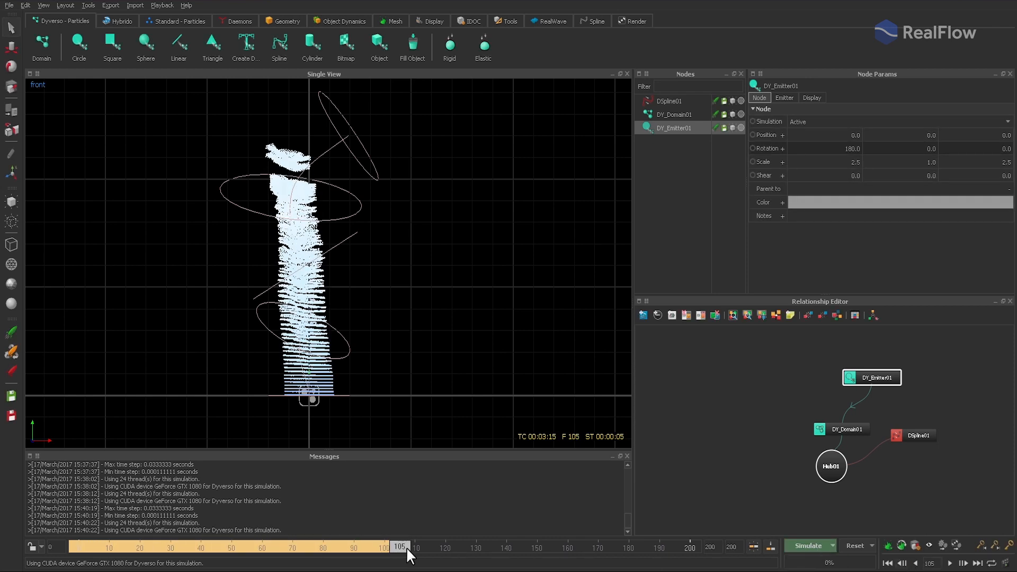
mouse_move(401, 545)
mouse_down()
mouse_move(15, 545)
mouse_move(396, 550)
mouse_up()
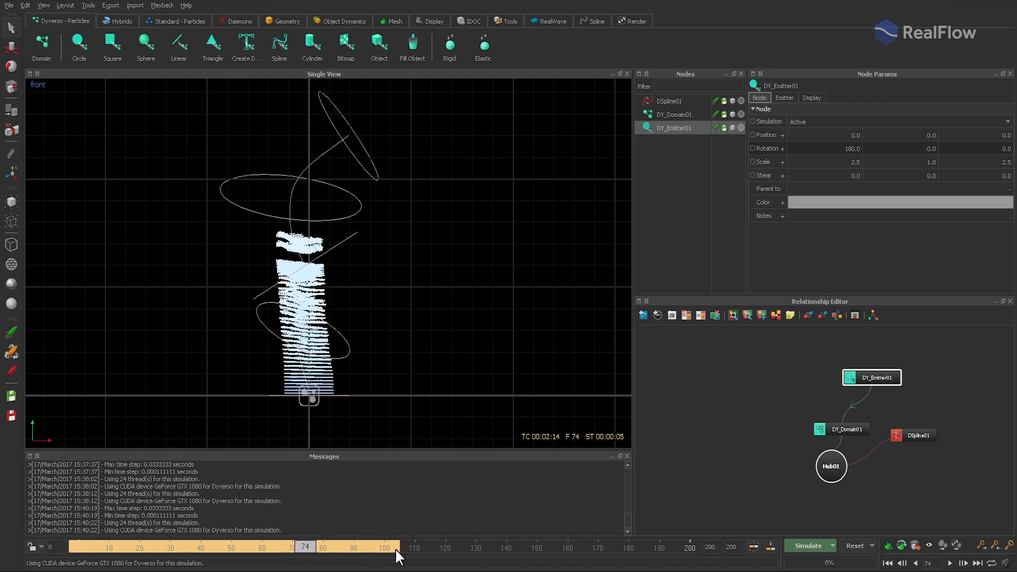
click(855, 546)
click(504, 285)
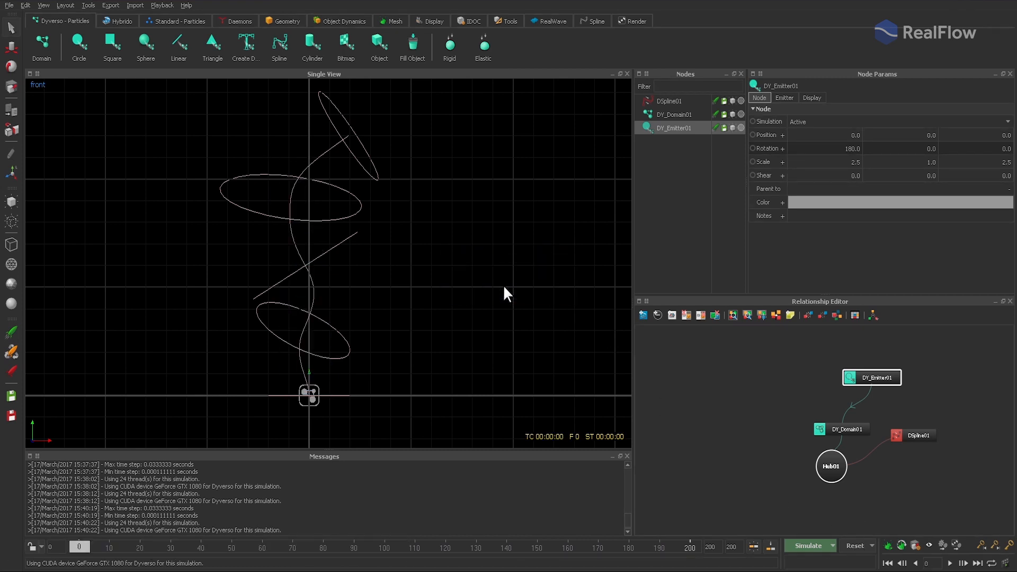
- Set the Dyverso domain's static friction to 0.3 and its cohesion to 0.1
click(666, 118)
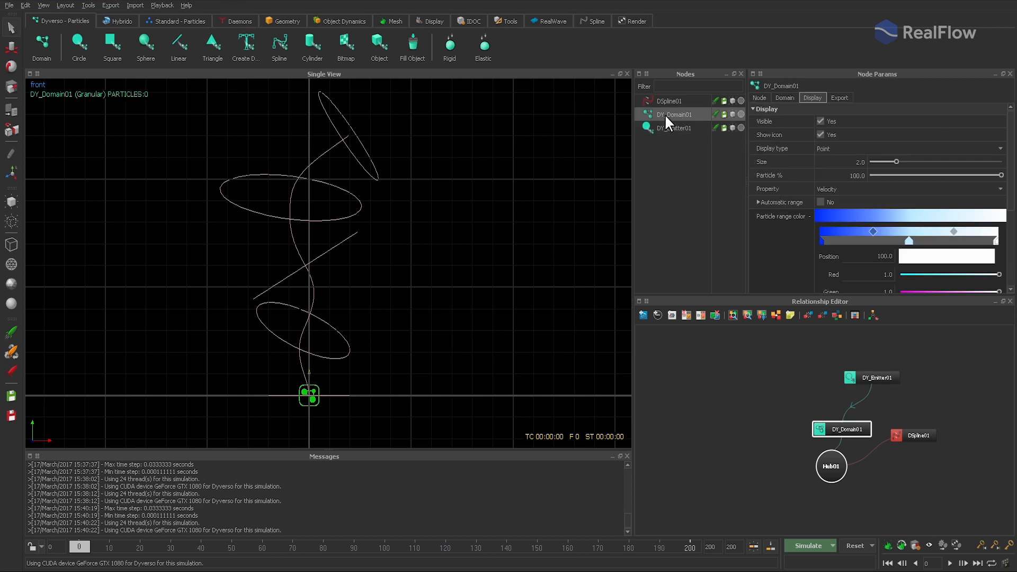
click(783, 97)
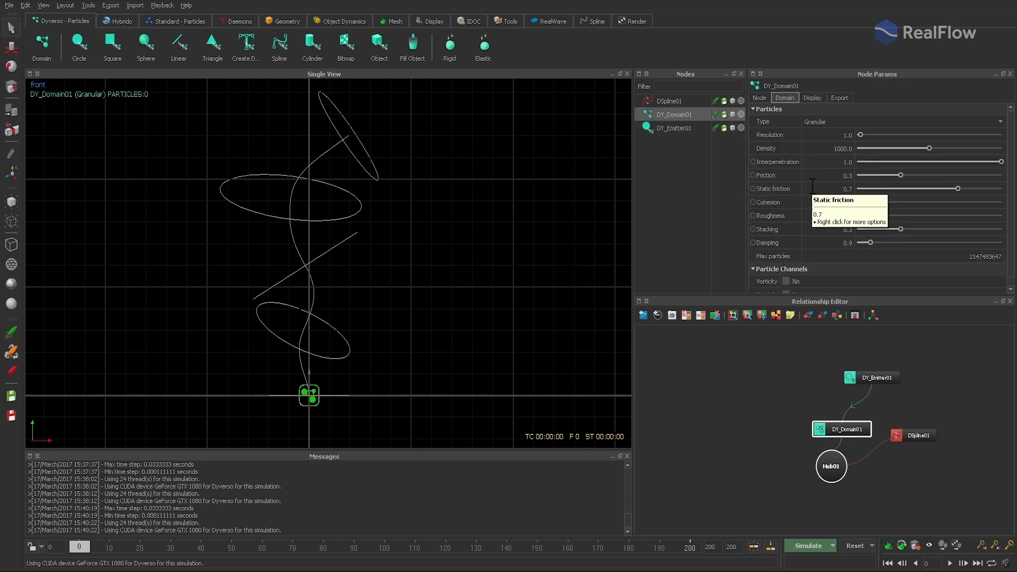
click(846, 190)
drag(829, 193, 875, 189)
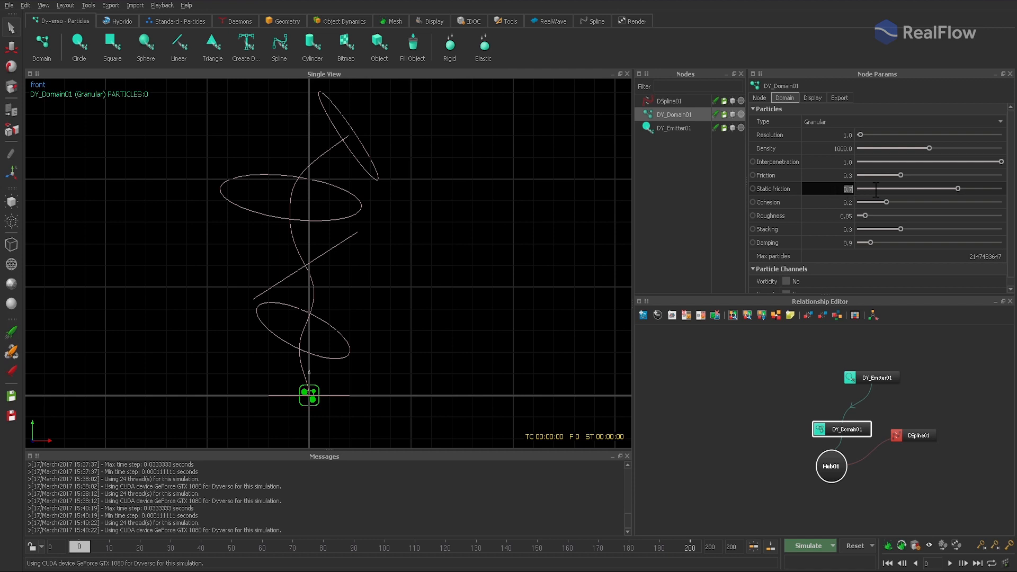
text(0.3)
key(Tab)
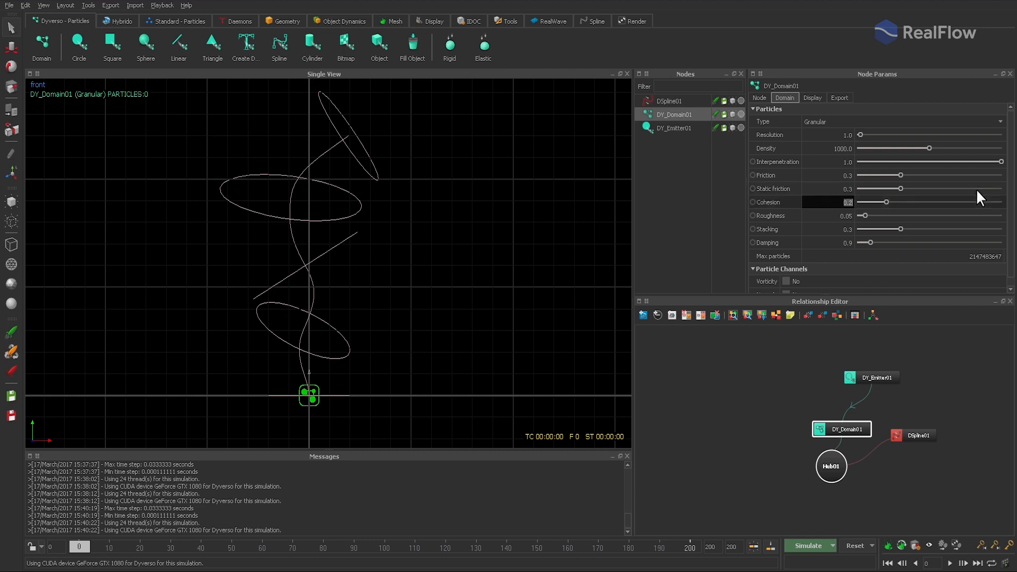
text(.1)
key(Return)
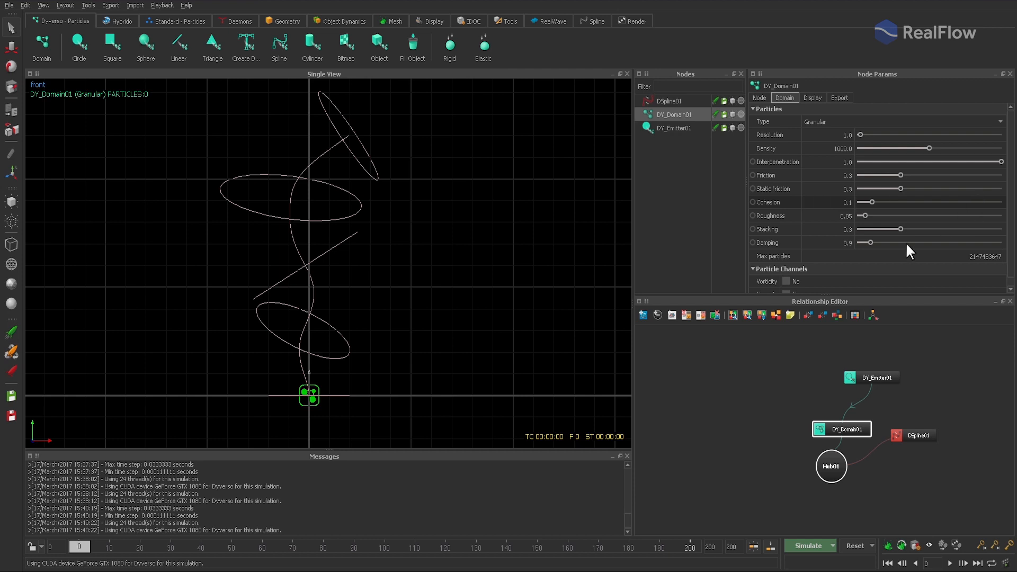
- Set the Dyverso domain's roughness to 0.1, stacking to 0, and damping to 0.5
double_click(825, 217)
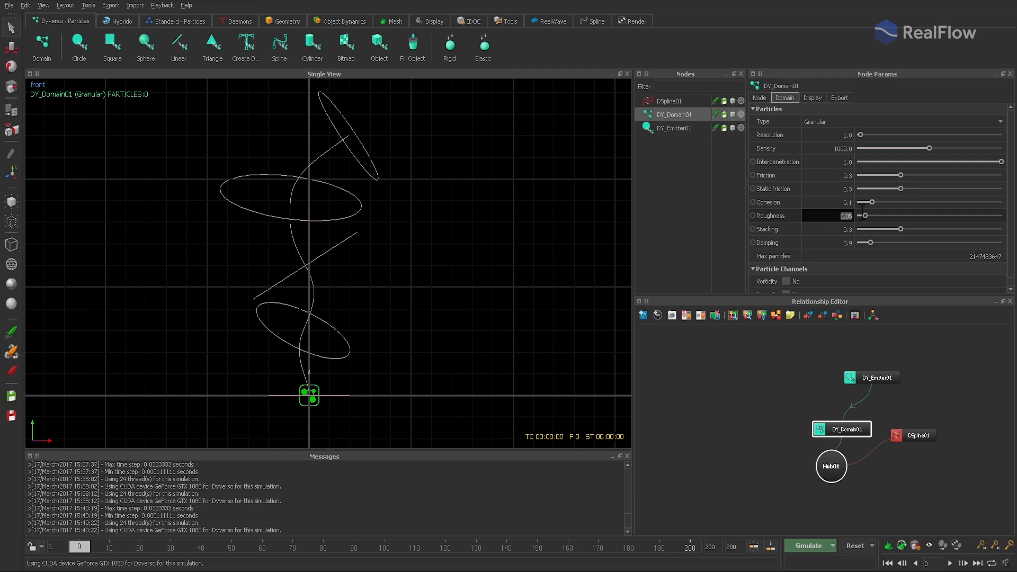
text(.1)
key(Return)
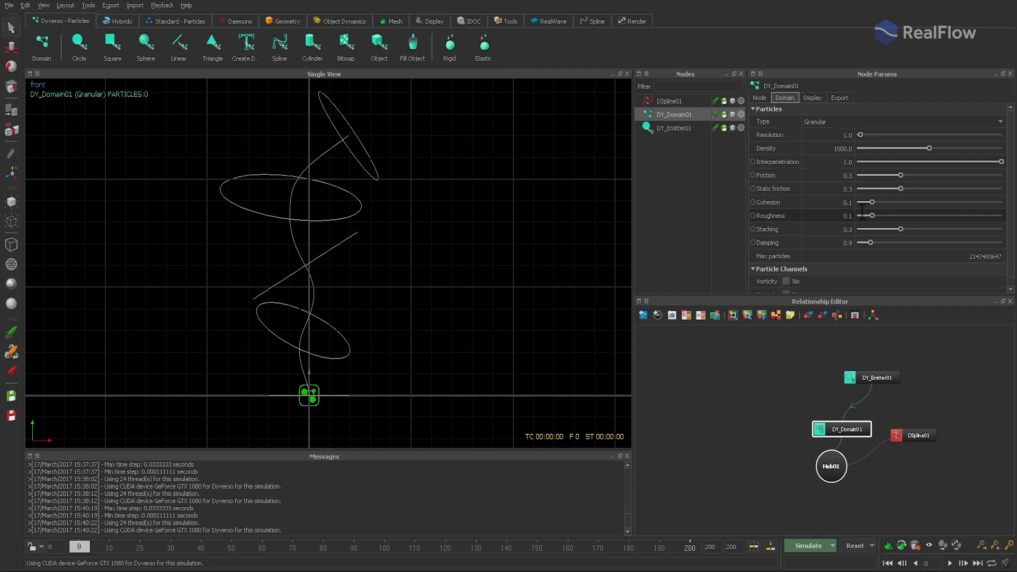
double_click(820, 232)
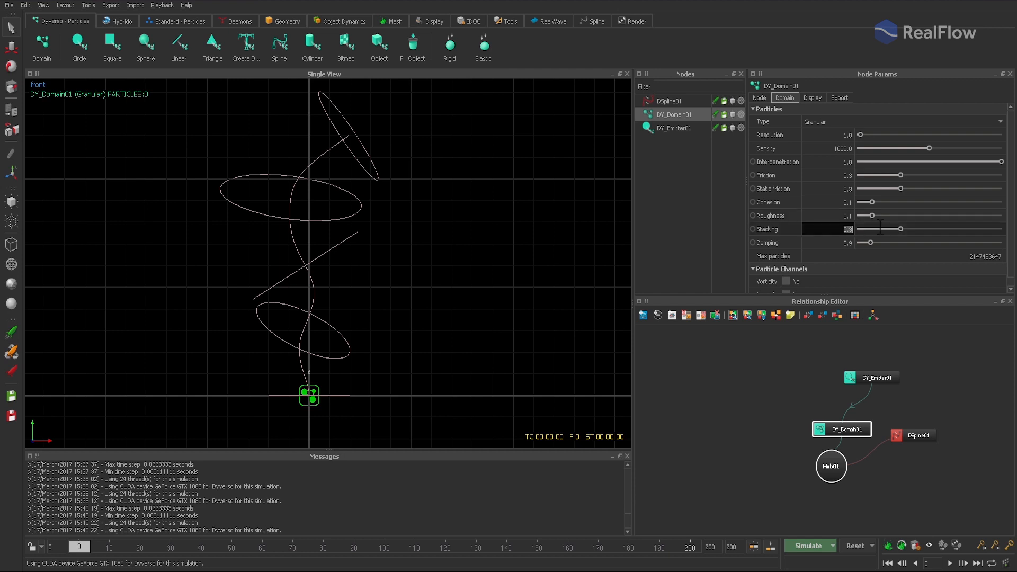
text(0)
key(Return)
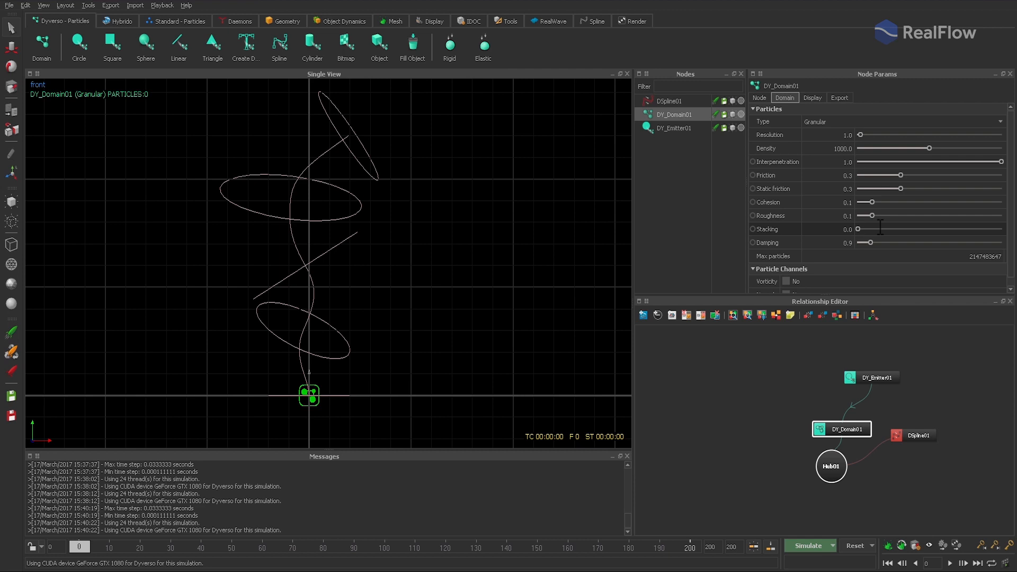
double_click(838, 243)
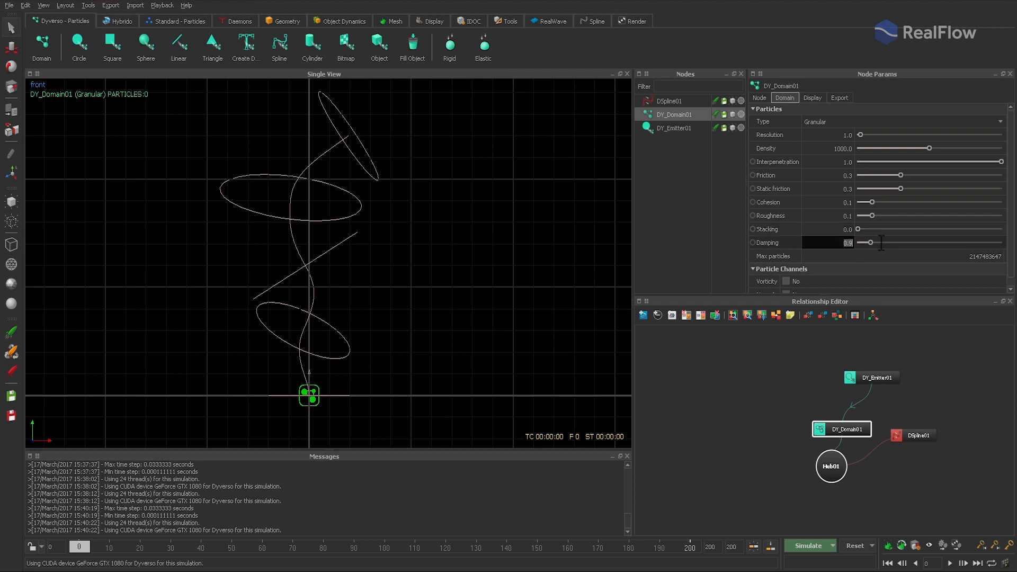
text(.5)
key(Return)
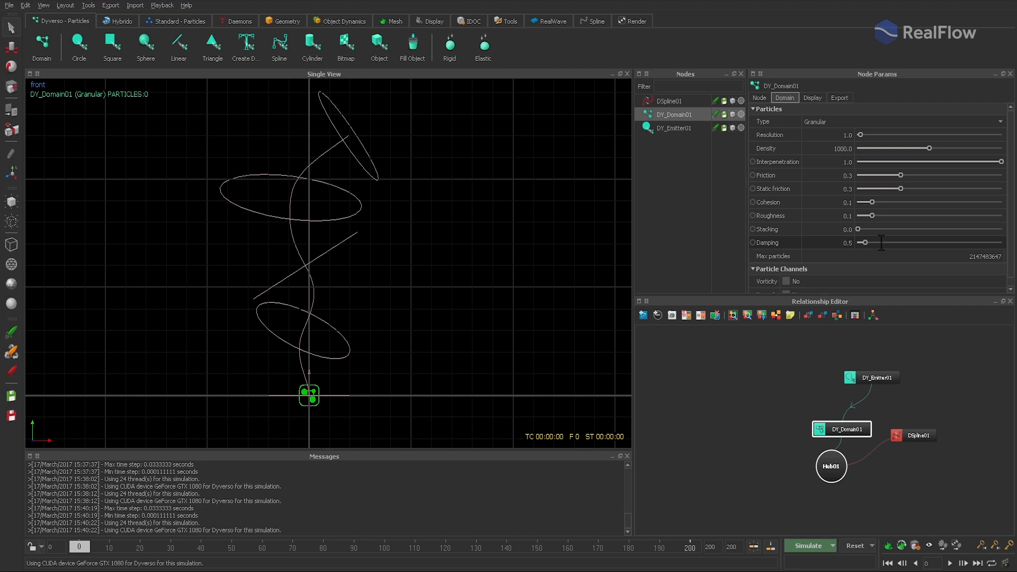
- Simulate to about frame 112 to check the new granular settings, scrub back through the result, and reset the scene
click(808, 545)
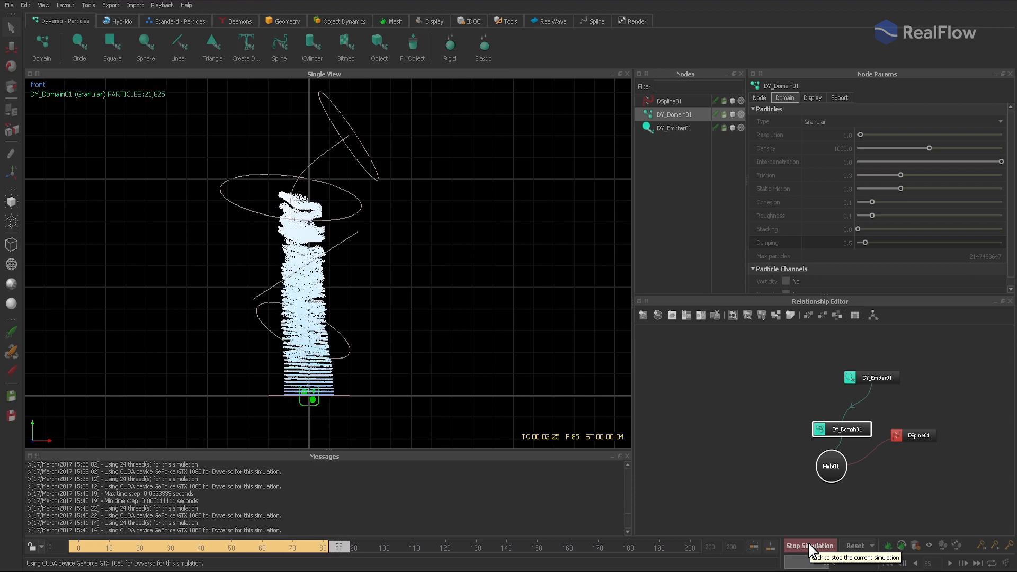
click(809, 546)
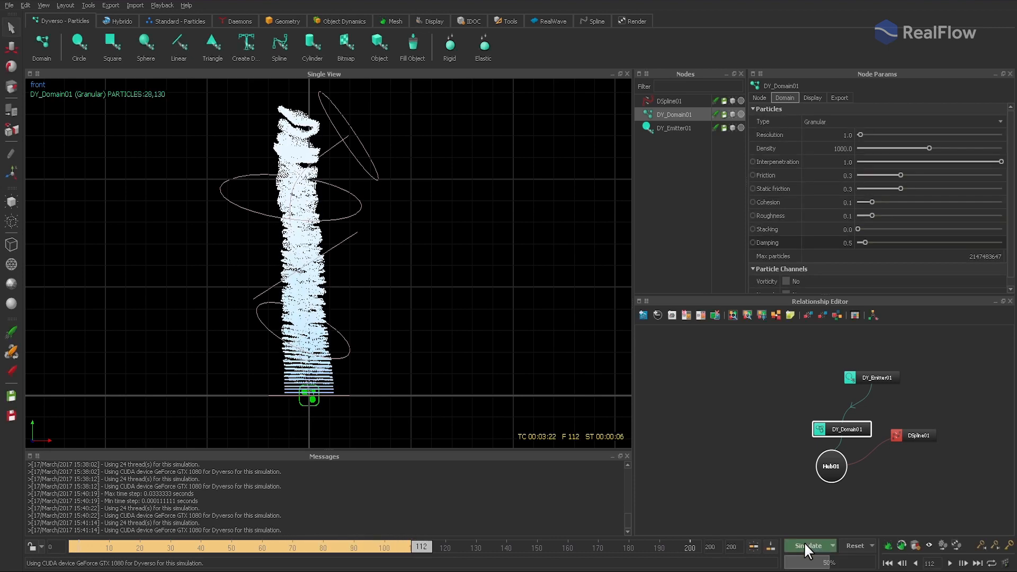
drag(419, 545, 390, 547)
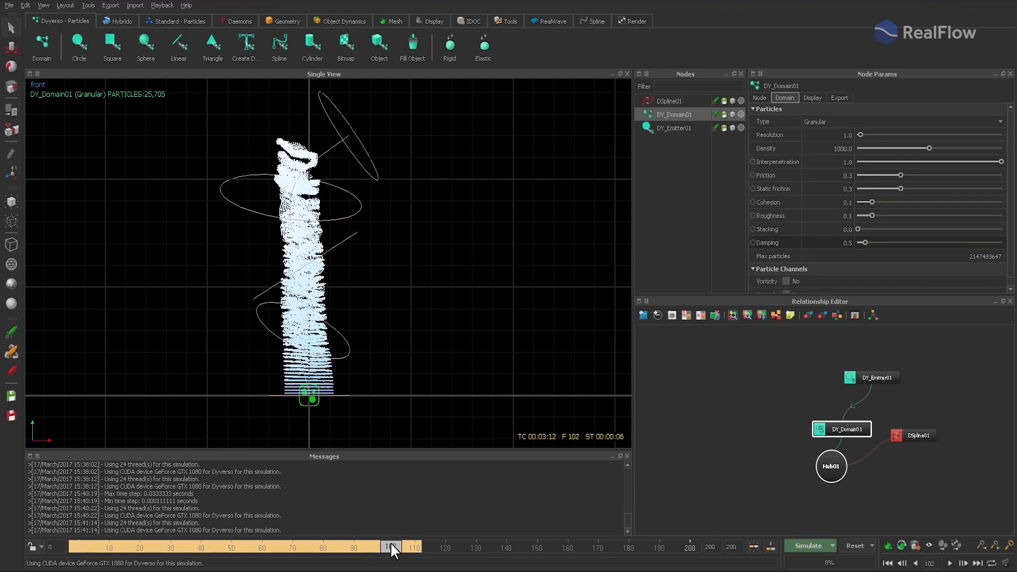
click(854, 542)
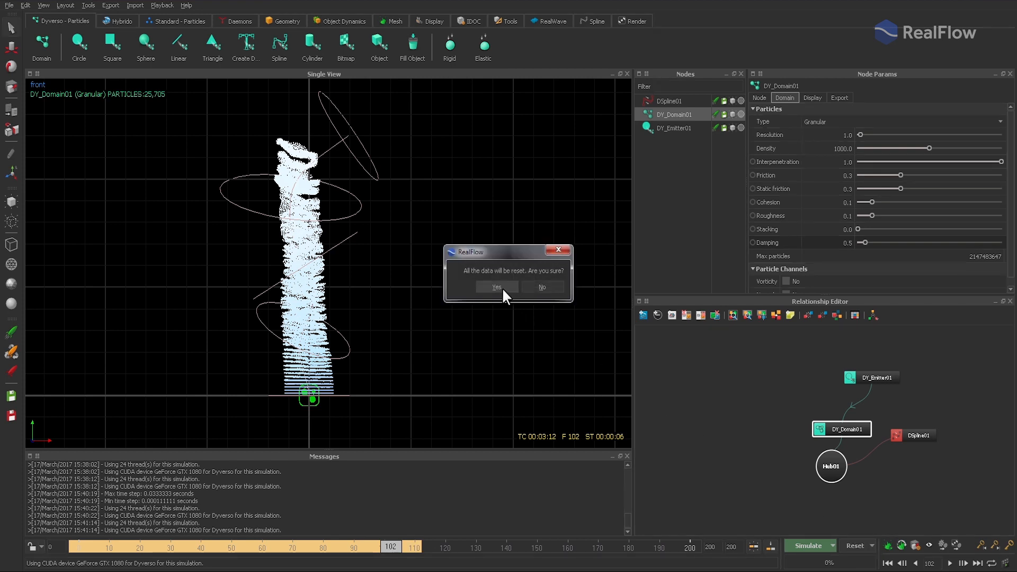
click(493, 281)
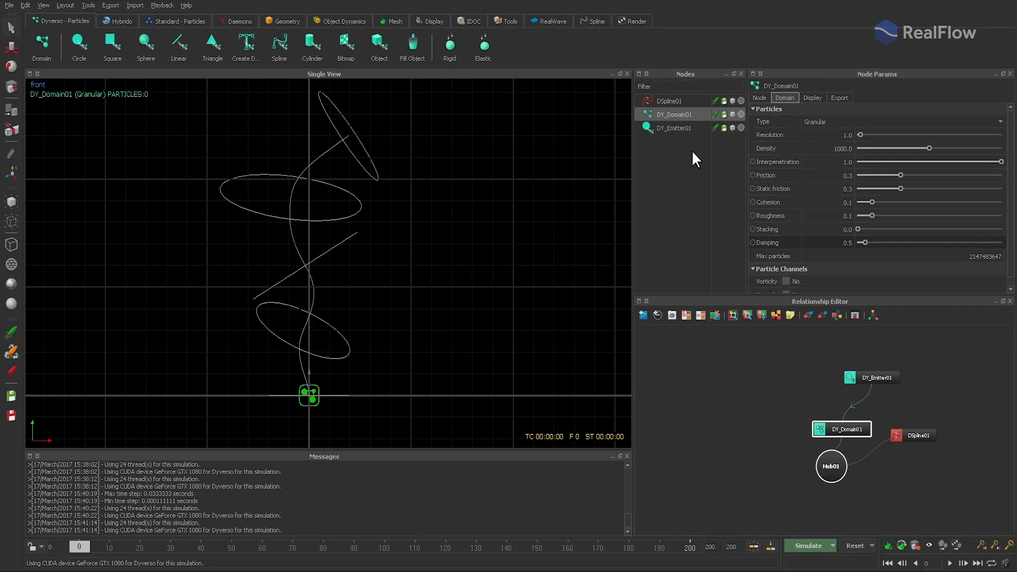
- Set the DSpline daemon's vortex strength to 2.0 and its radial strength to 6.0
click(677, 106)
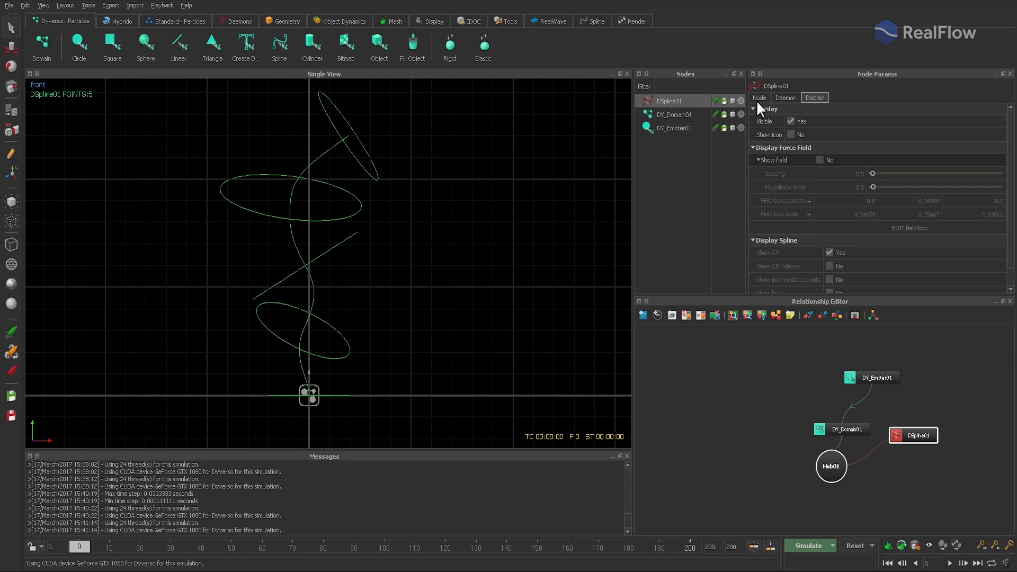
click(786, 97)
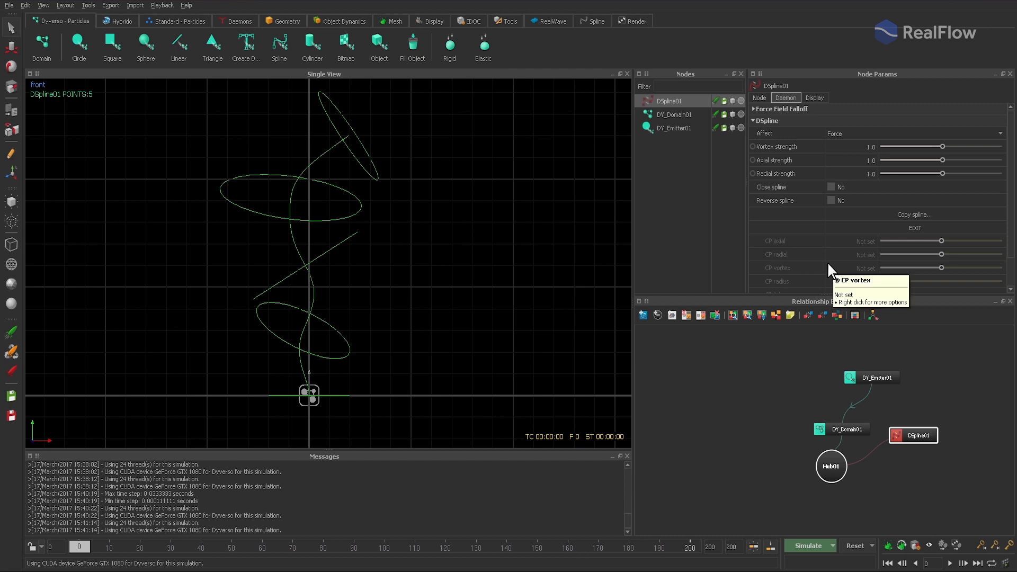
double_click(851, 149)
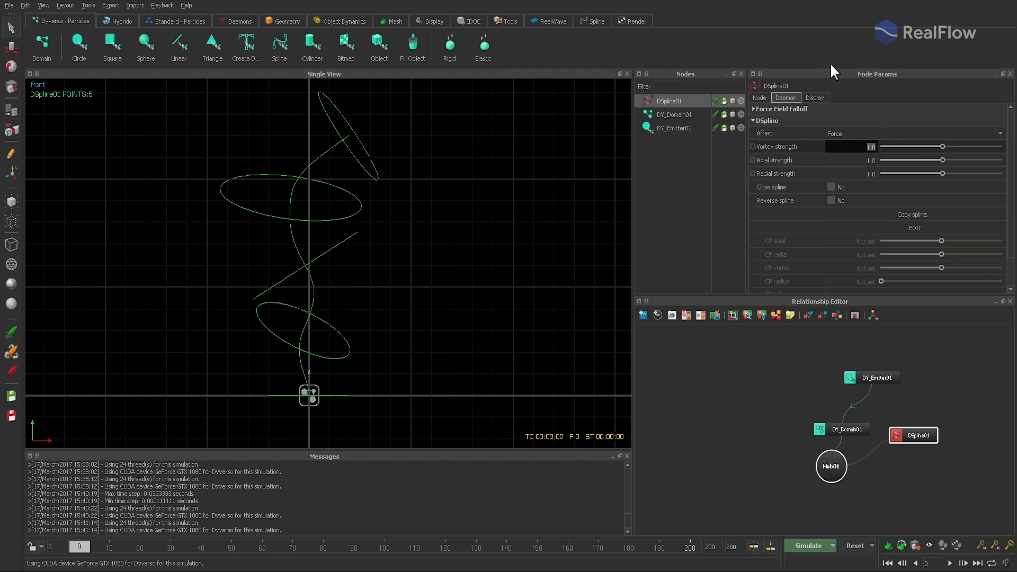
text(2.0)
key(Return)
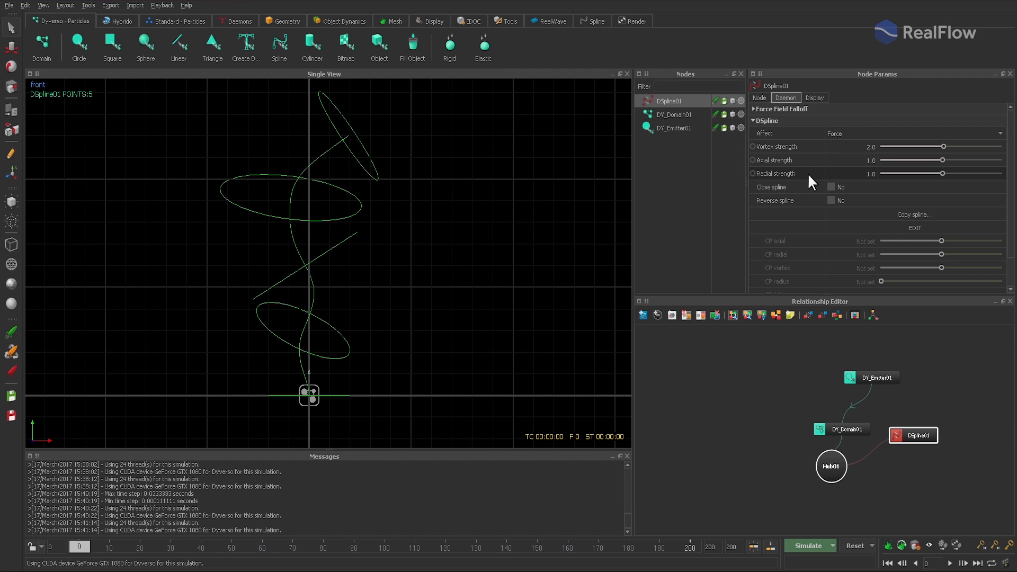
double_click(863, 174)
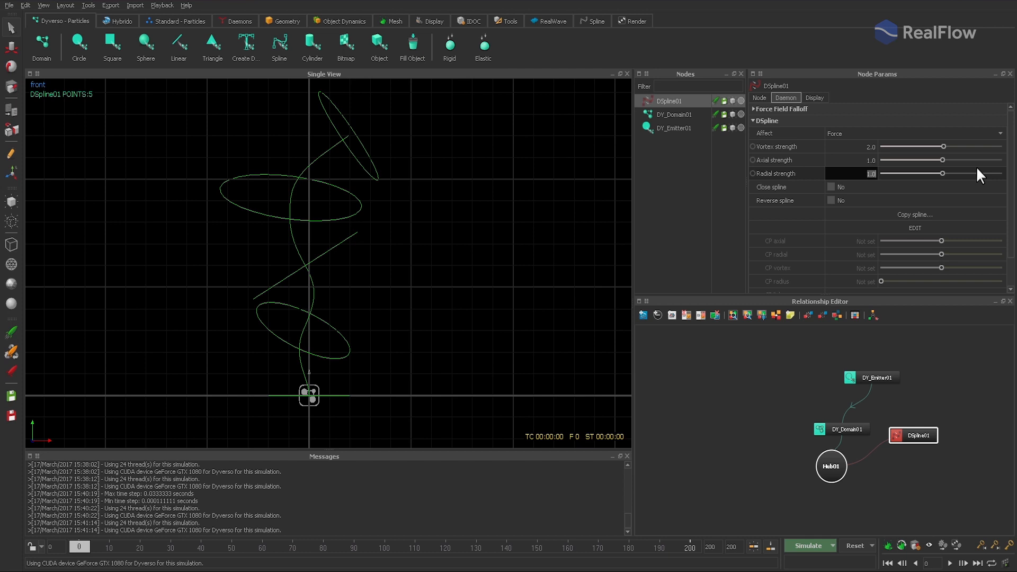
text(6)
key(Return)
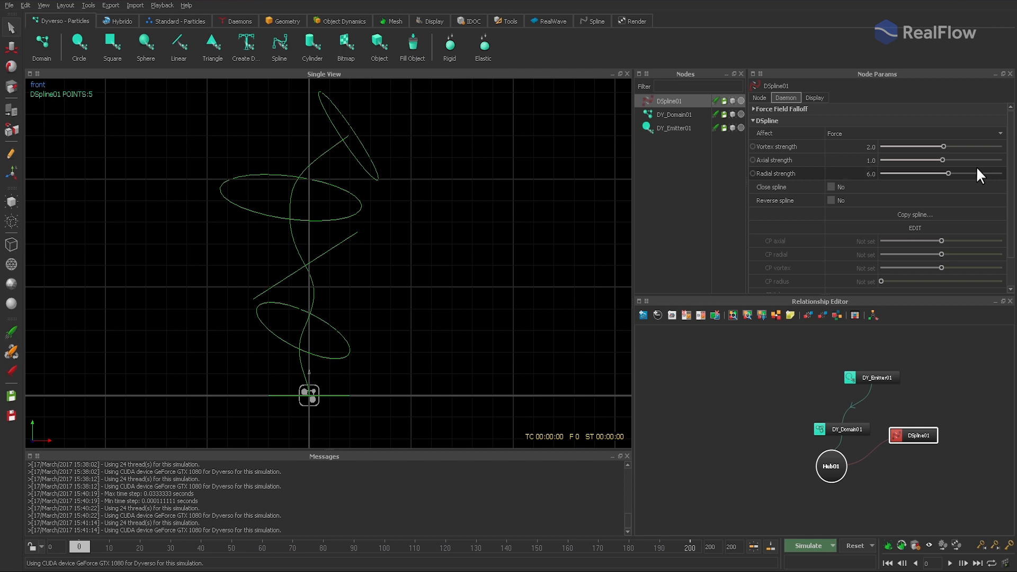
- Run the simulation to about frame 161 to check how particles follow the spline, stop it, and reset the scene
click(818, 546)
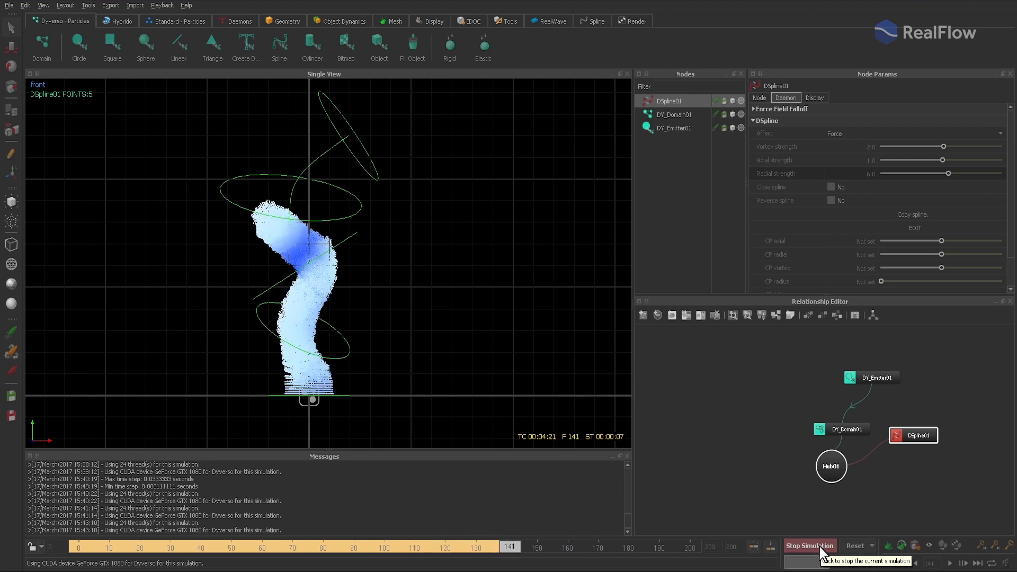
click(821, 546)
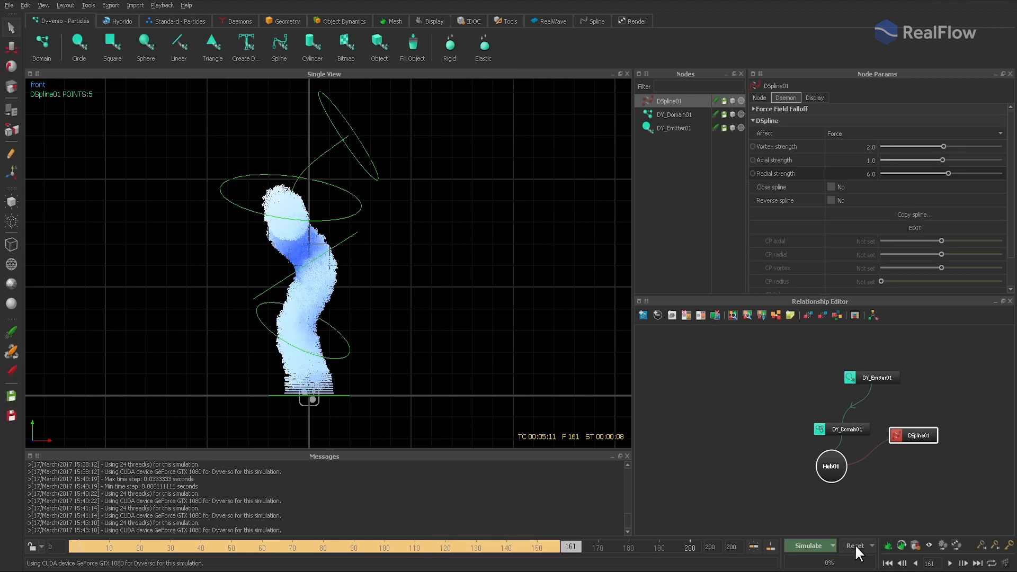
click(855, 546)
- Set both V random and H random of the circle emitter to 2
click(678, 130)
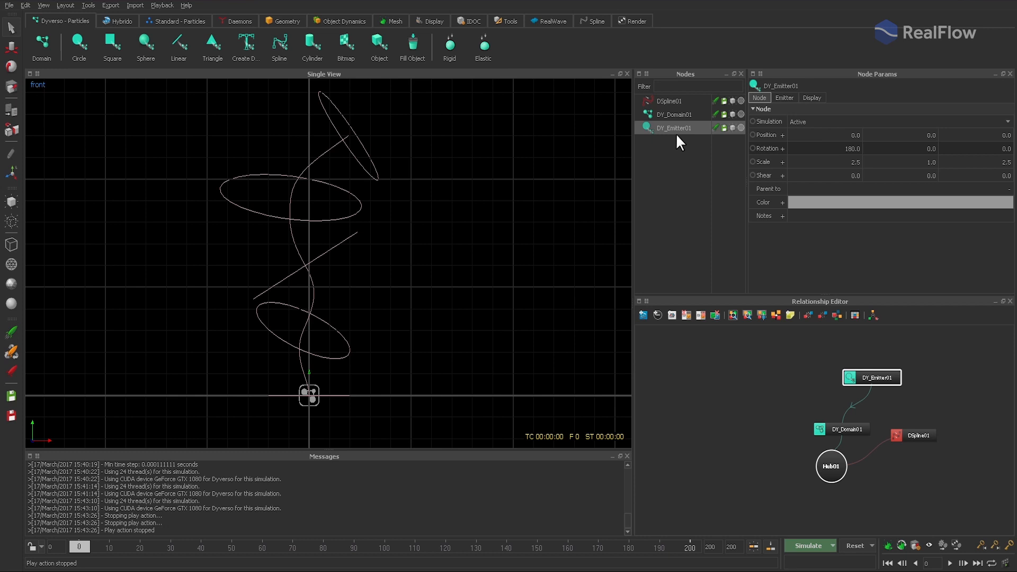
click(790, 95)
double_click(828, 214)
text(2)
key(Tab)
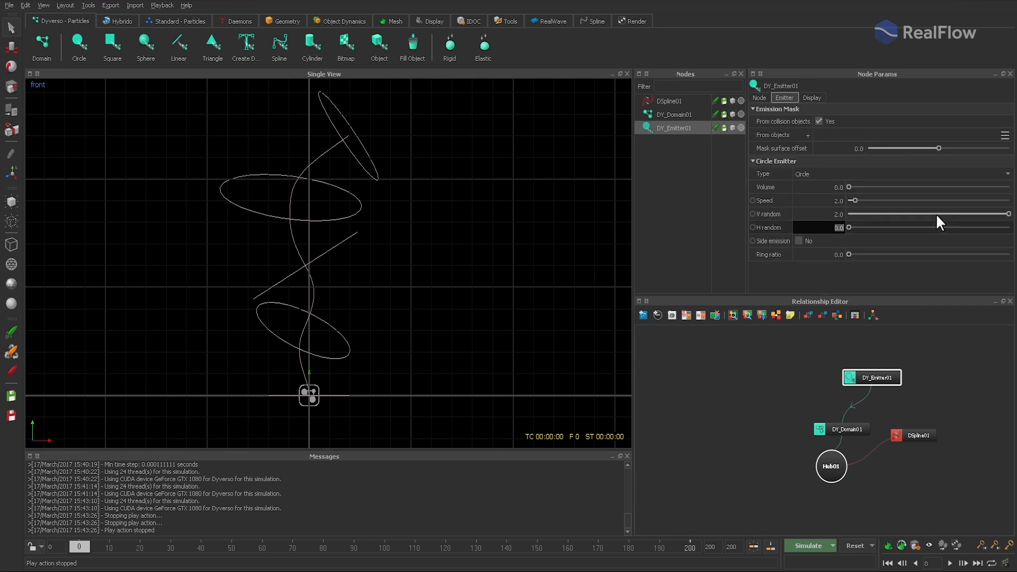
text(2)
key(Return)
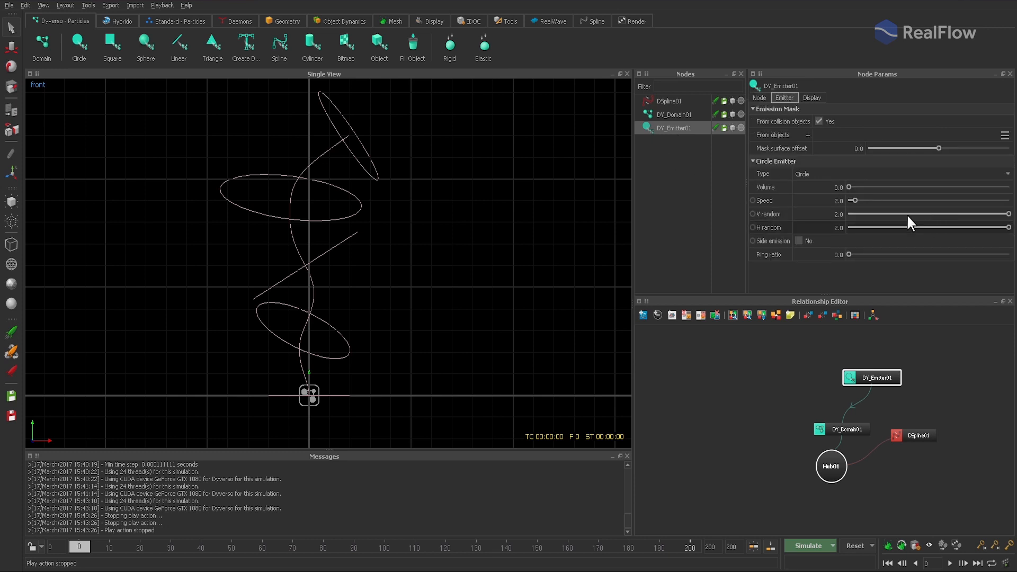
- Set the circle emitter's speed to 0.5
double_click(829, 200)
text(0.5)
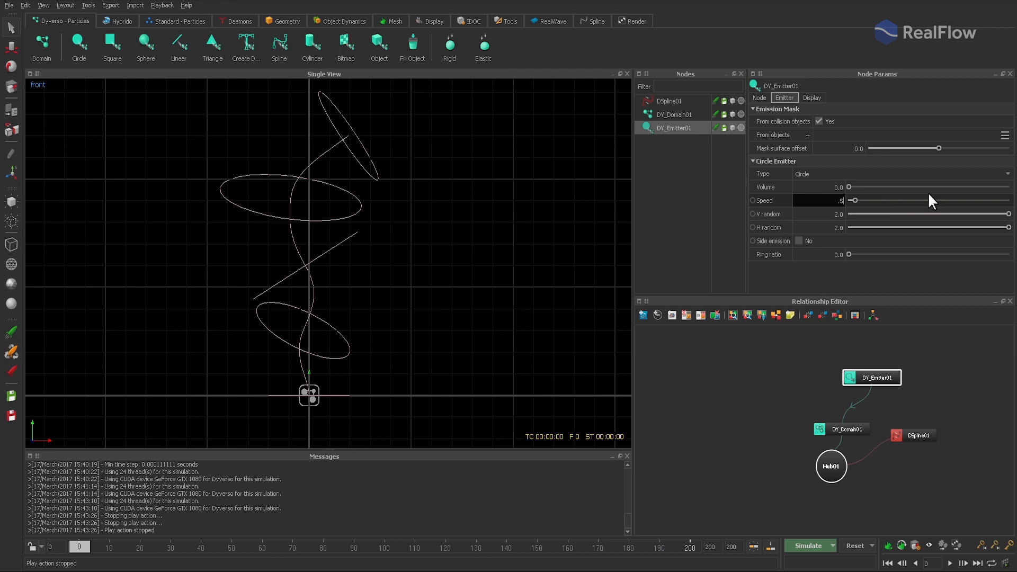
key(Return)
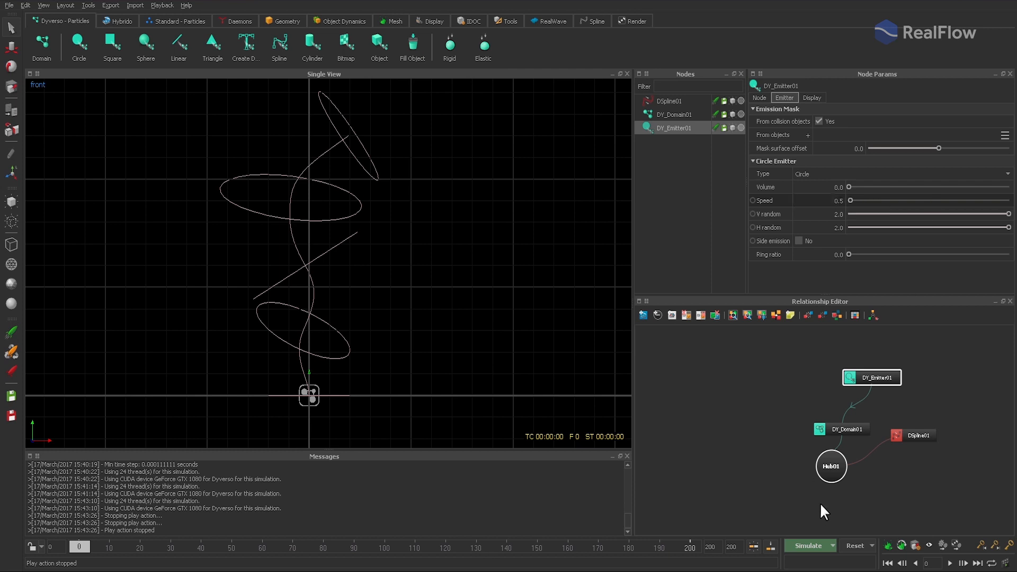
- Run the simulation to about frame 181 to check the slower emission, stop it, and reset the scene
click(806, 546)
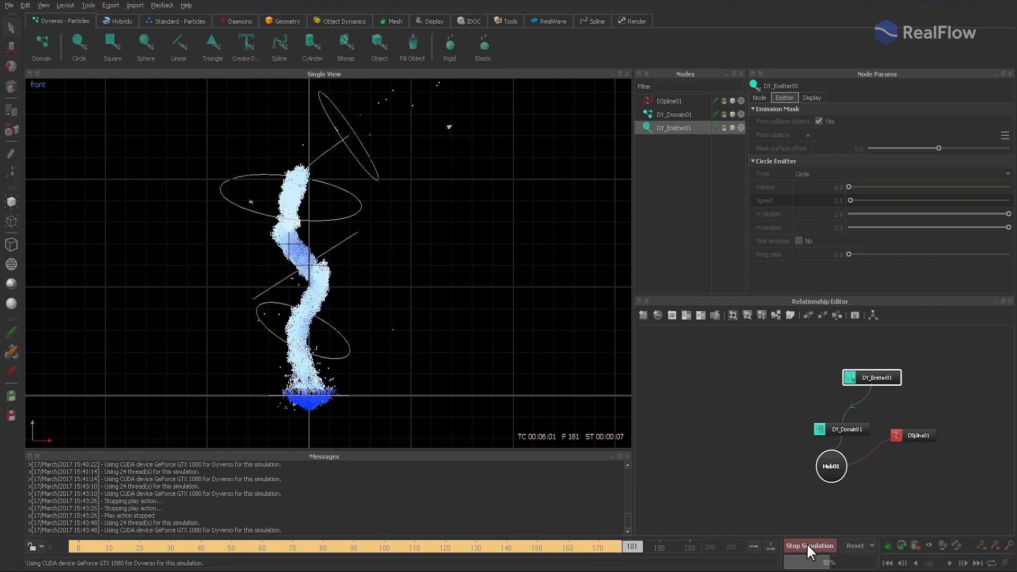
click(823, 547)
click(855, 546)
key(Return)
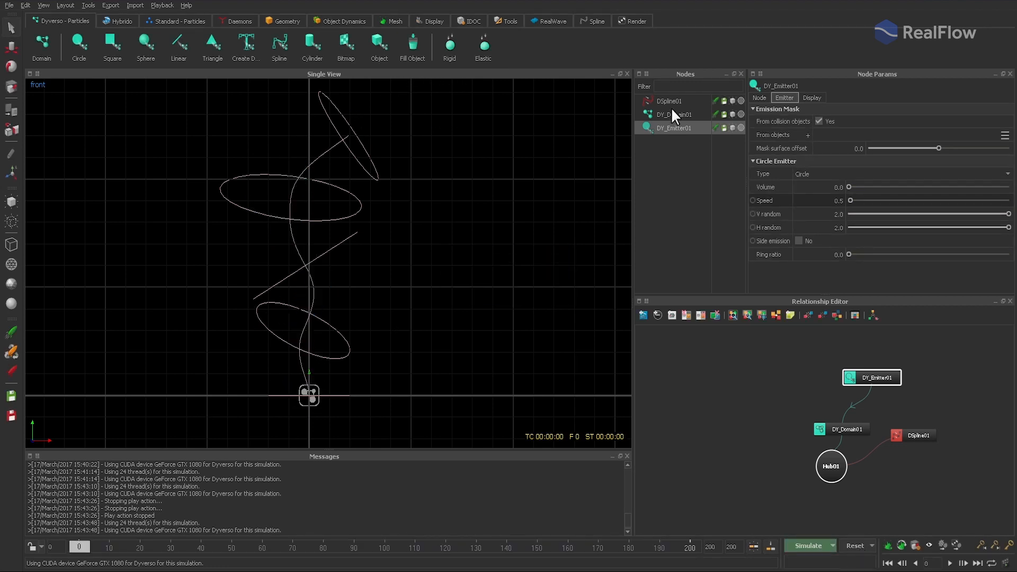
- Set the granular domain's cohesion to 0.05
click(668, 114)
double_click(826, 202)
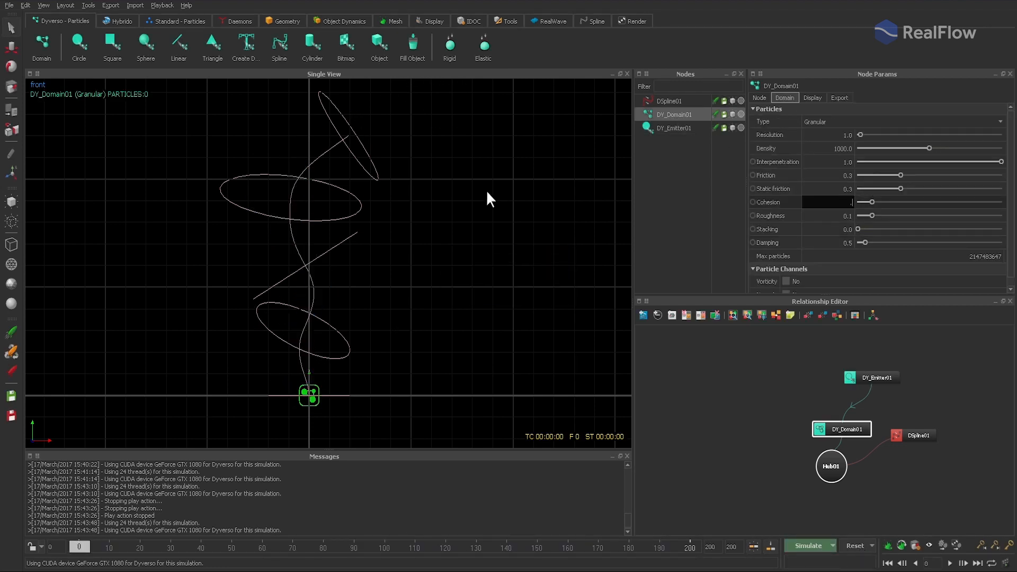
key(Return)
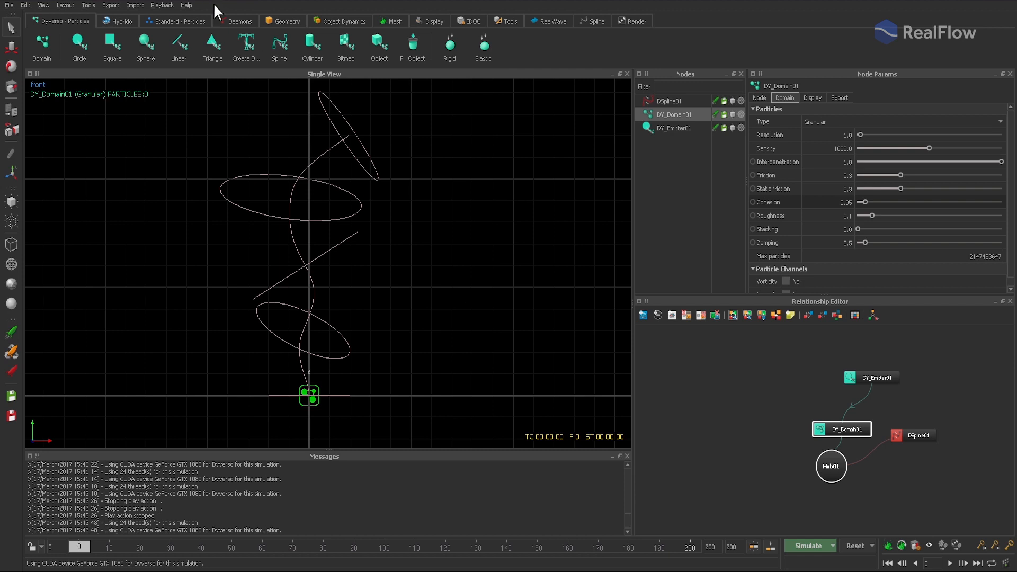
- Add a Noise Field daemon to the scene with strength 3.0 and space scale 2.0
click(228, 19)
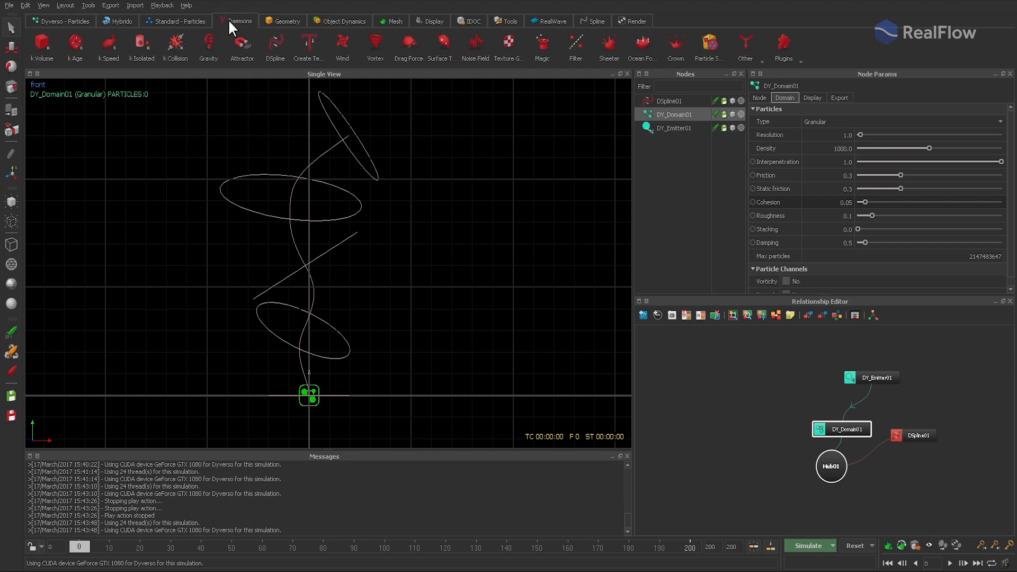
click(479, 50)
drag(826, 149, 899, 150)
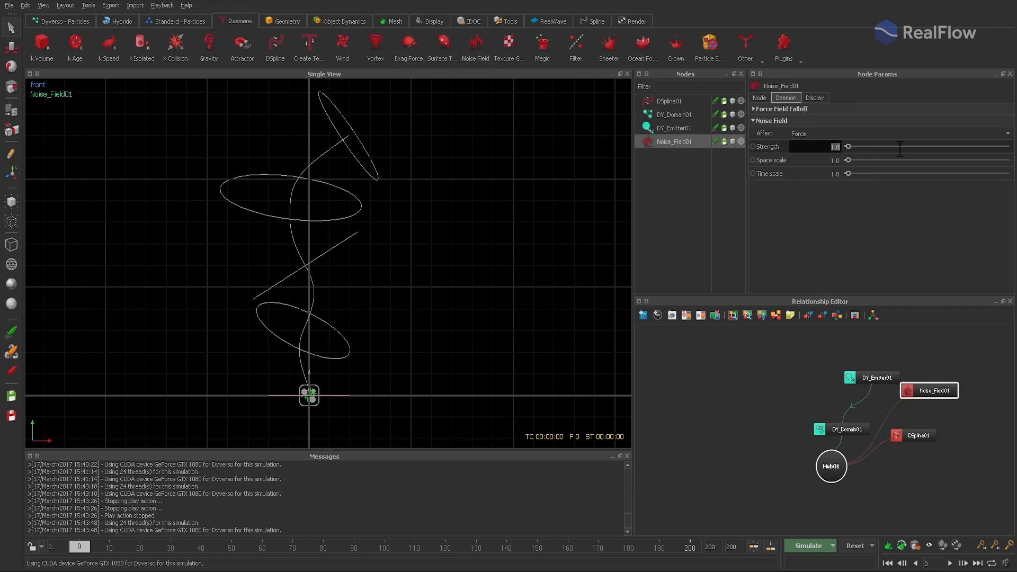
text(3)
key(Tab)
text(2)
key(Return)
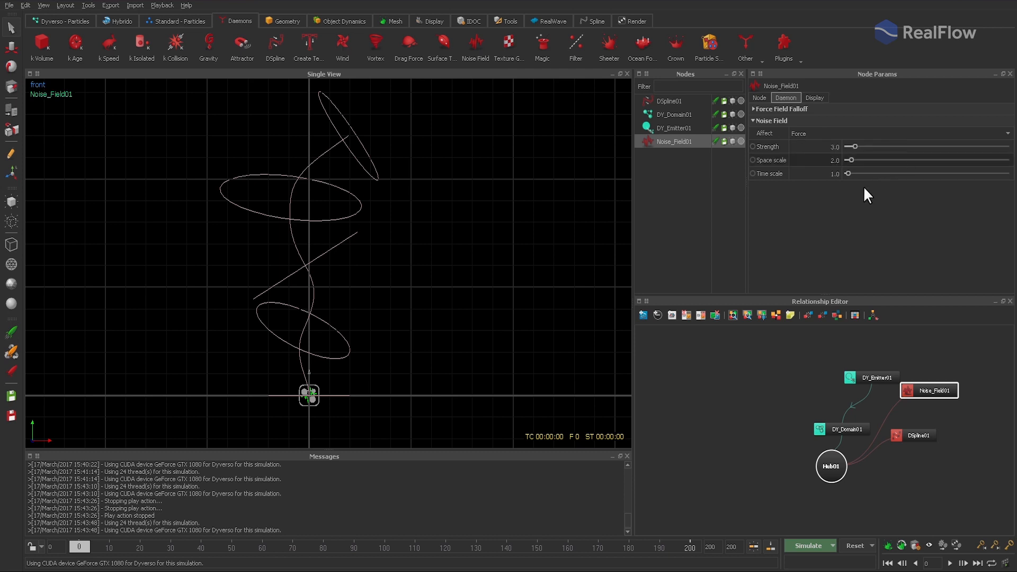
- Set the granular domain's resolution to 20, simulate to about frame 120, and play back the result to about frame 101
click(677, 117)
click(820, 137)
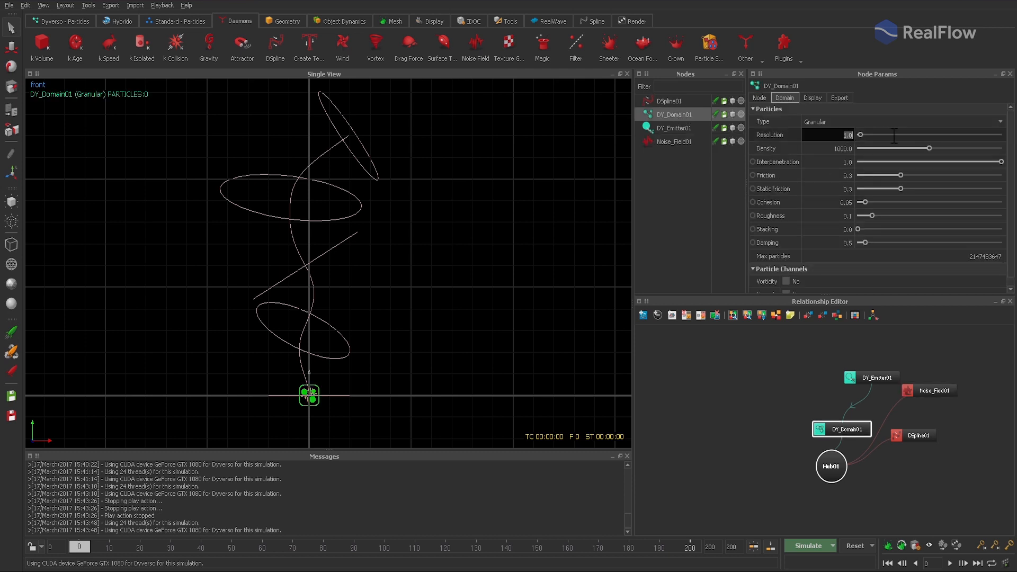
text(20)
key(Return)
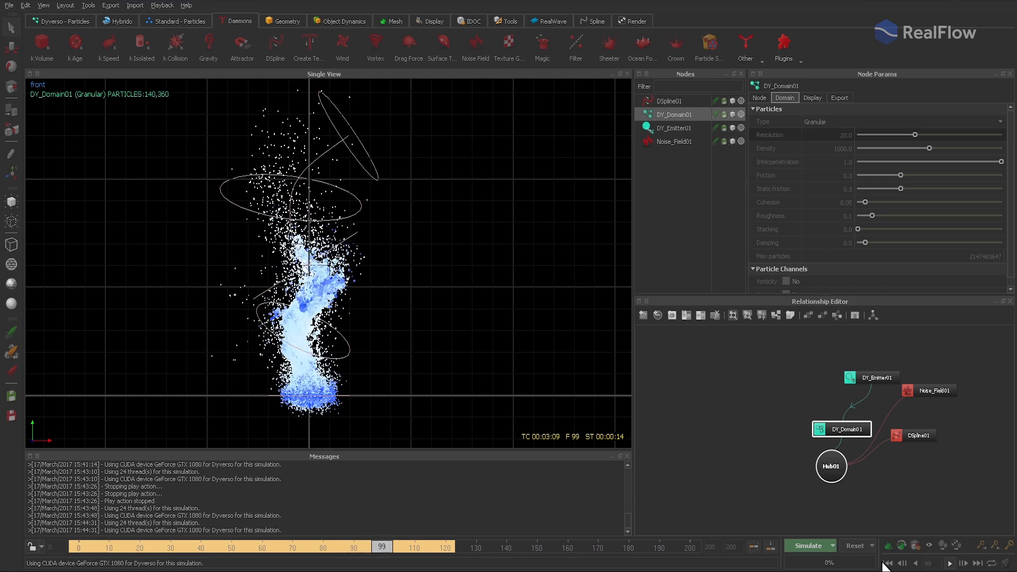
key(Escape)
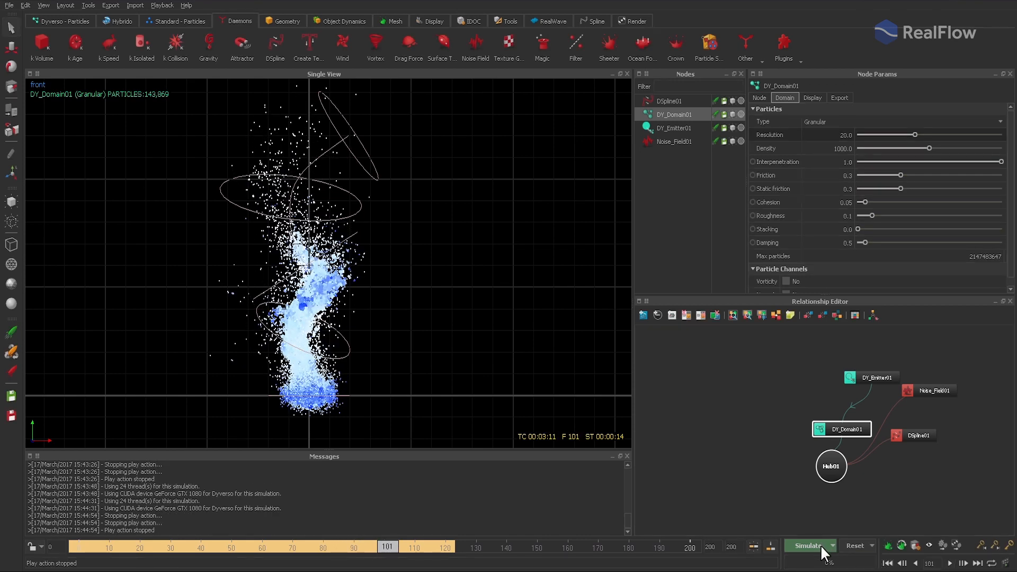
- Enter 6 as the DSpline daemon's radial strength
click(667, 101)
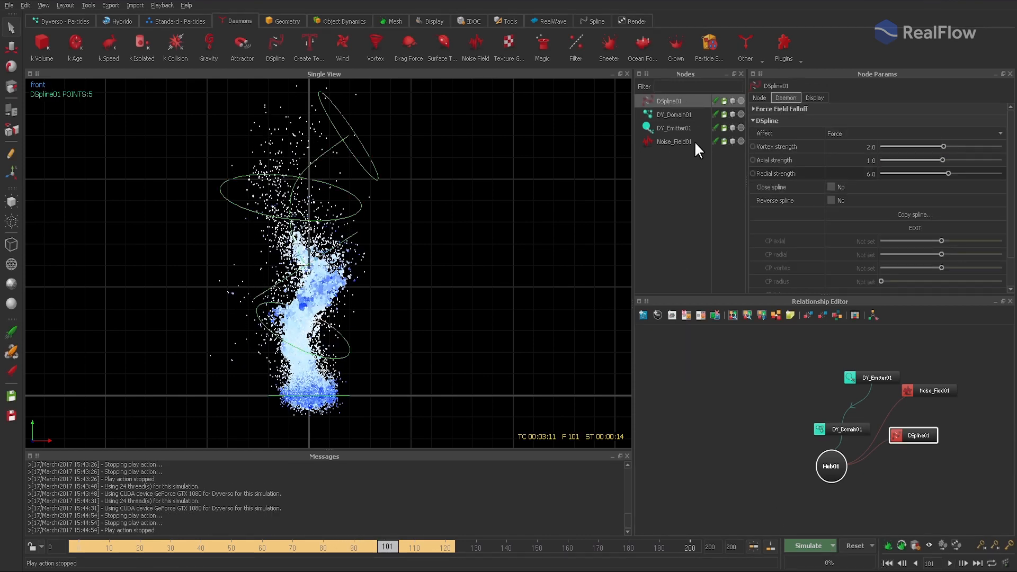
drag(844, 173, 917, 173)
text(.)
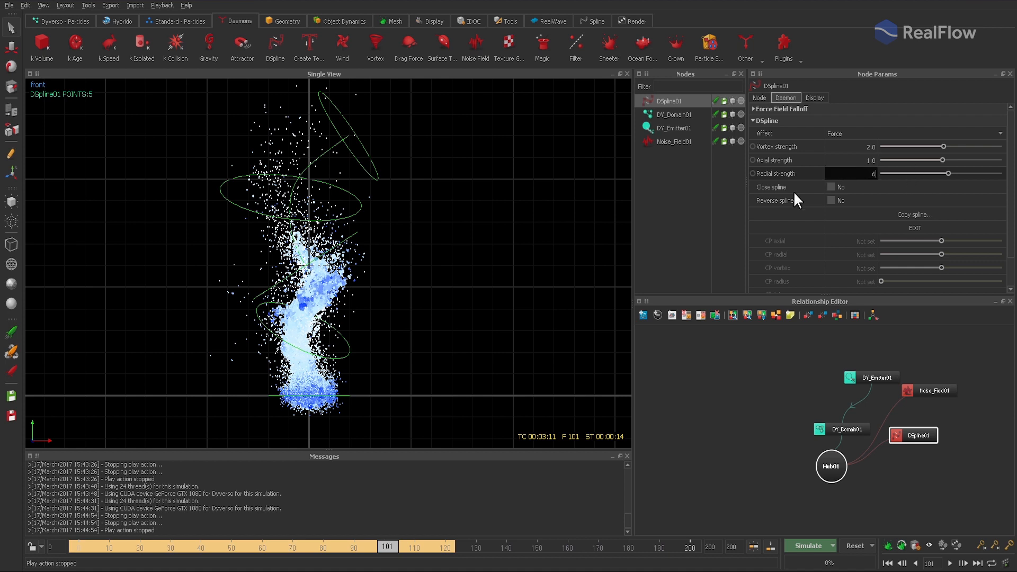
key(Return)
- Set the granular domain's friction to 0.2, cohesion to 0.1 and roughness to 0.2
click(677, 114)
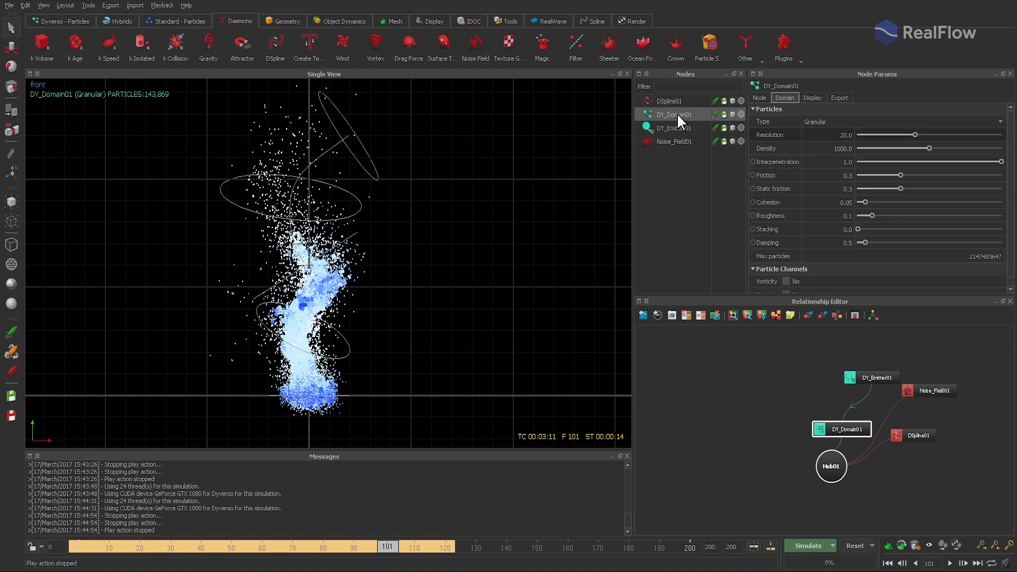
double_click(822, 177)
text(.2)
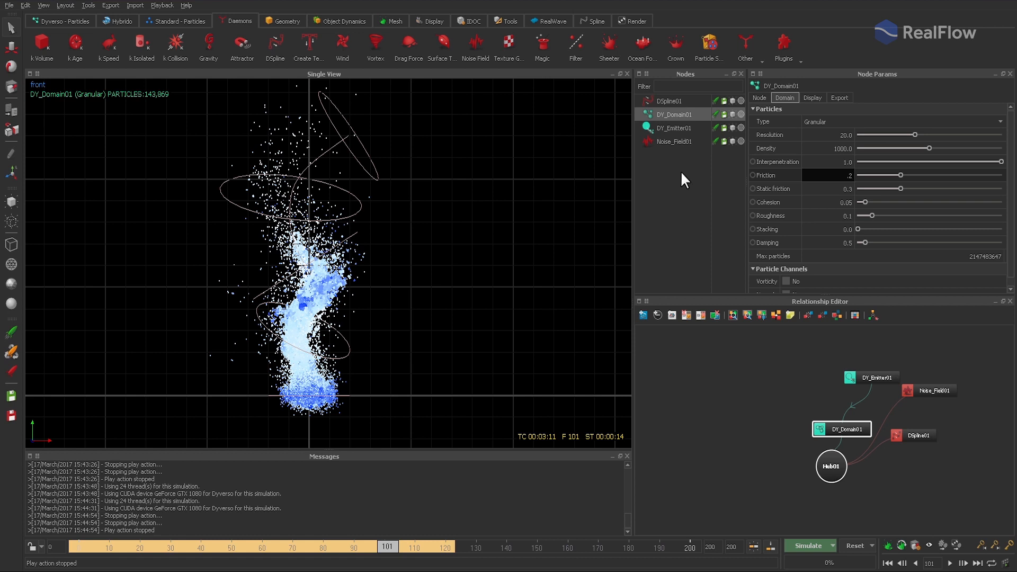
key(Return)
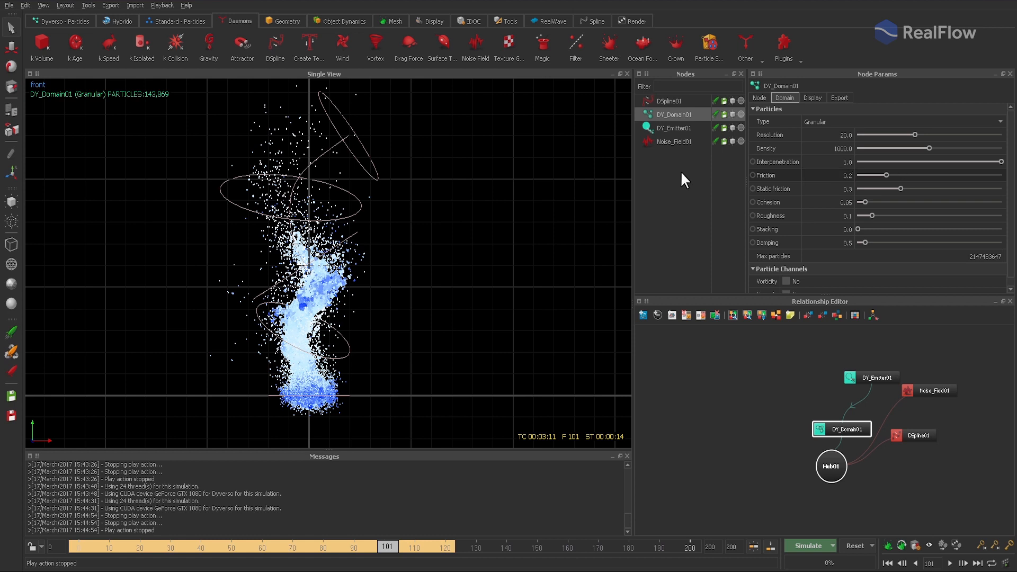
double_click(834, 202)
text(.1)
key(Return)
double_click(826, 217)
text(.2)
key(Return)
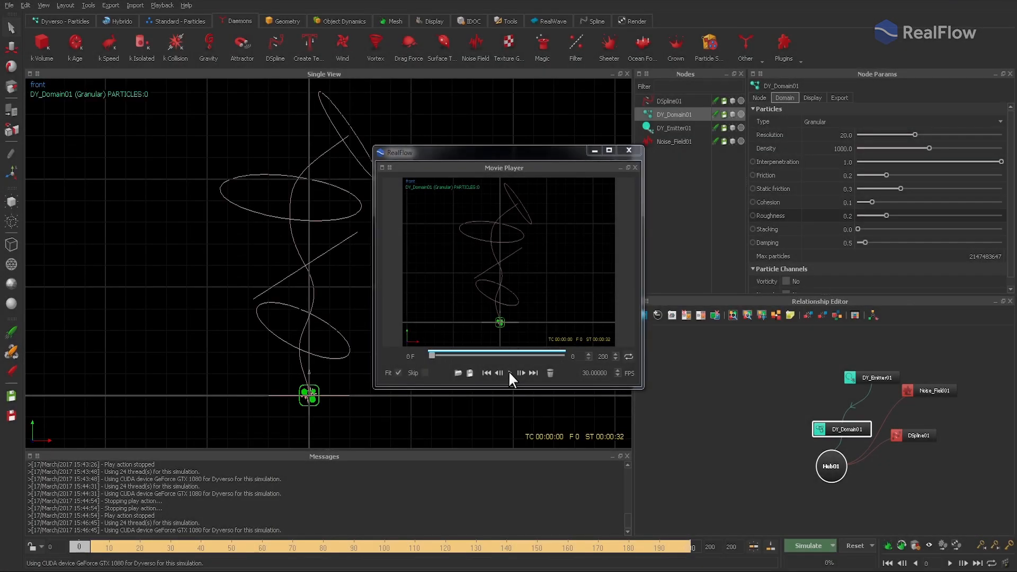
- Play the preview movie of the simulated snow storm to about frame 176, and close the movie player
click(508, 371)
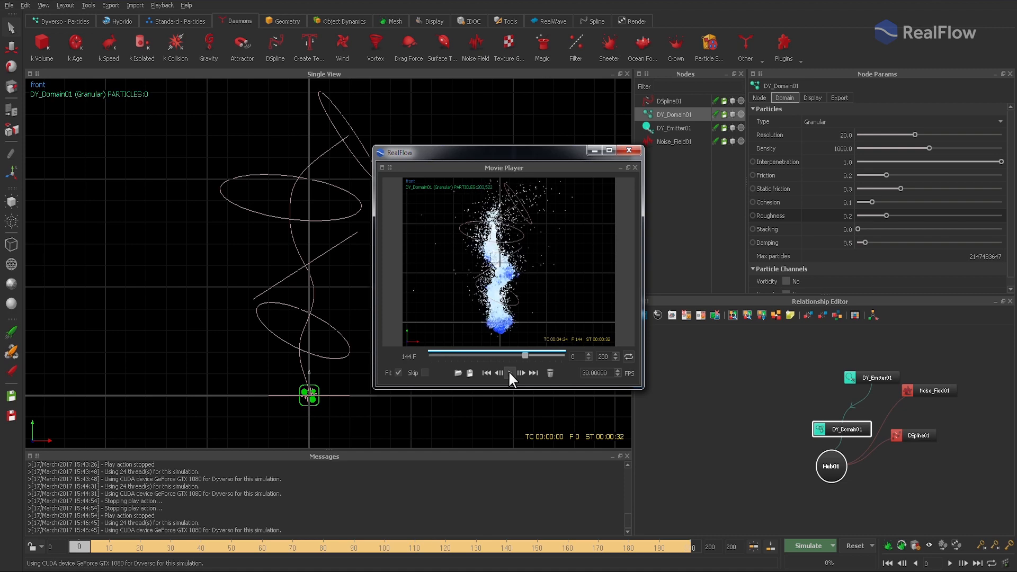
click(508, 372)
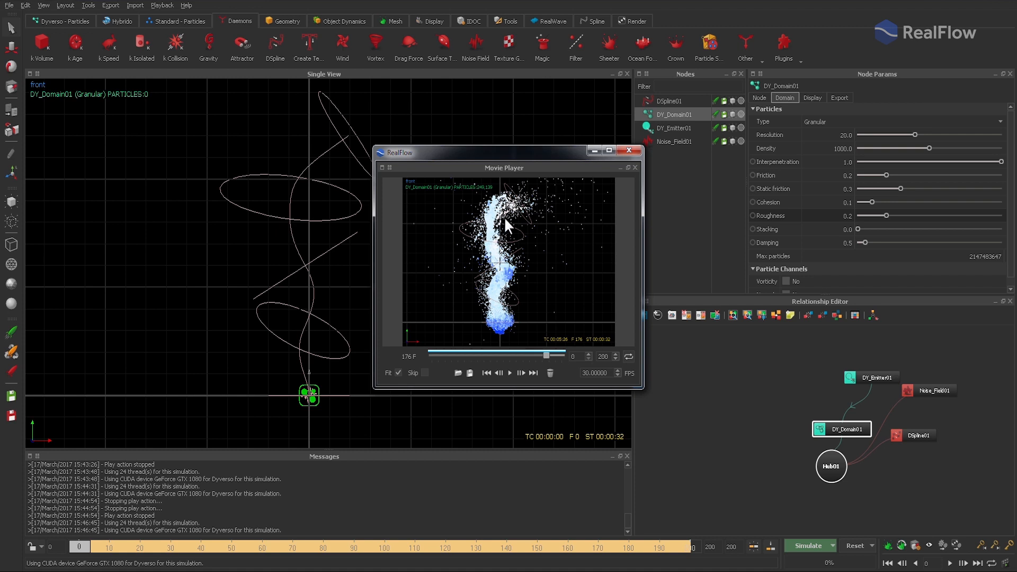
click(628, 150)
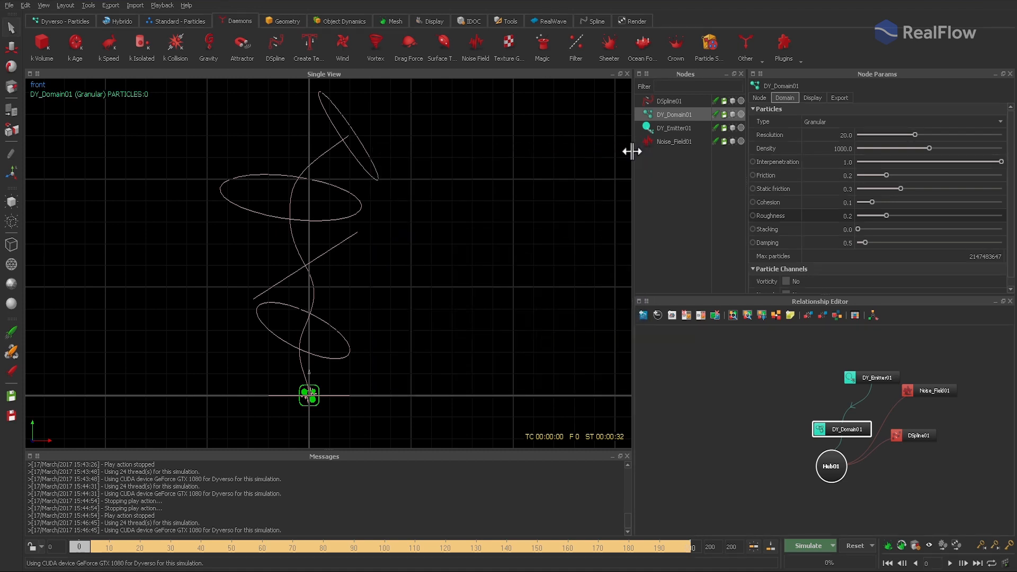
- Add a k Age daemon that removes old particles, with life 140 and variation 10
click(78, 44)
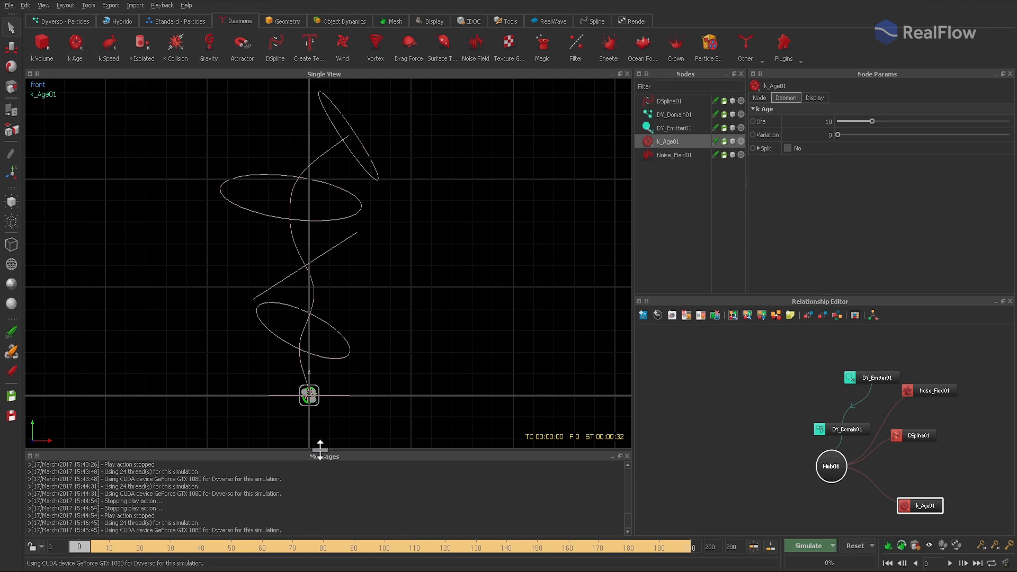
drag(85, 545, 507, 556)
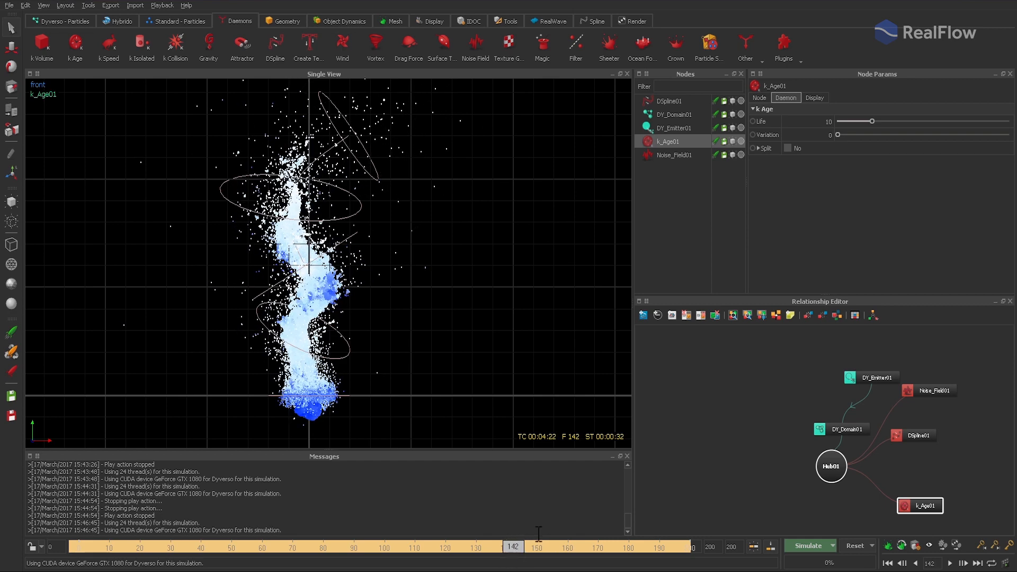
double_click(815, 121)
text(14)
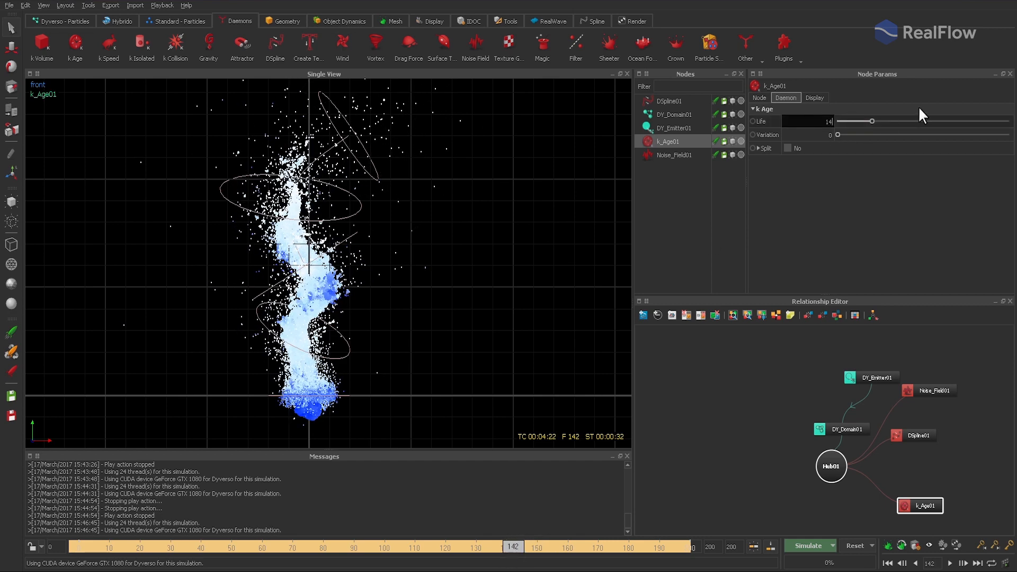
text(0)
key(Tab)
text(10)
key(Return)
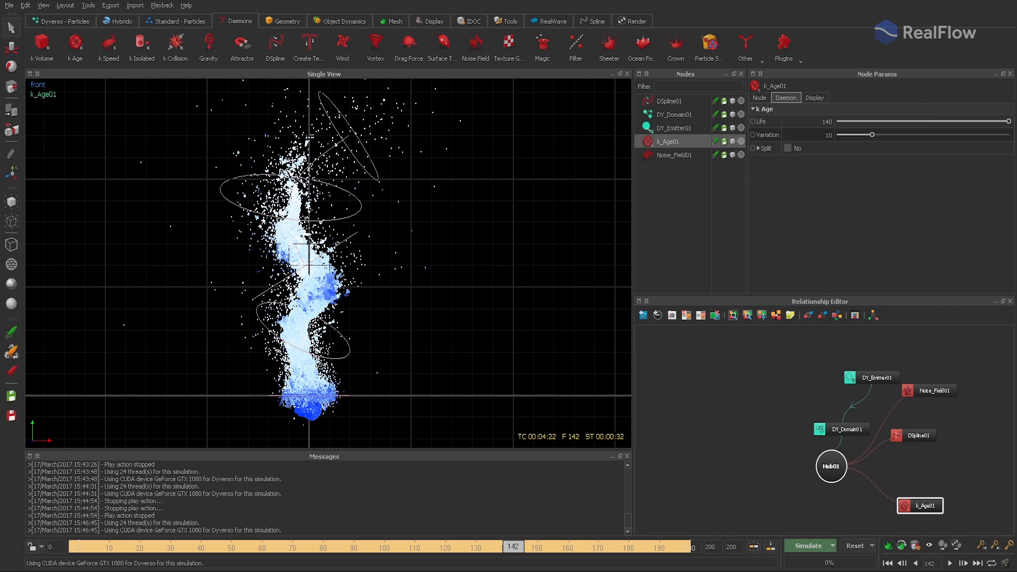
- Reset and resimulate the scene to frame 200, play the preview movie to check particle ageing, and close the player
click(855, 544)
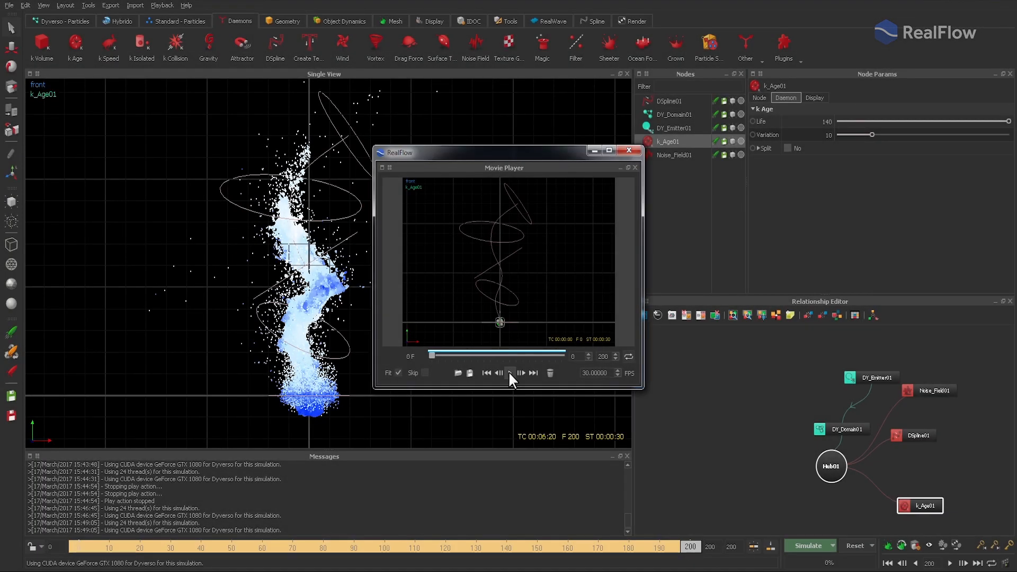
click(509, 372)
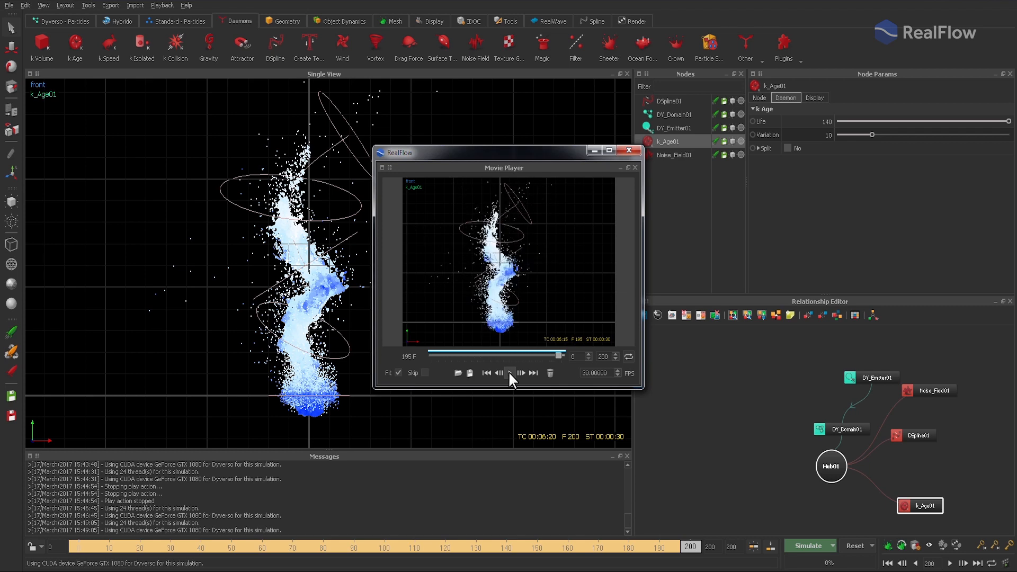
click(629, 150)
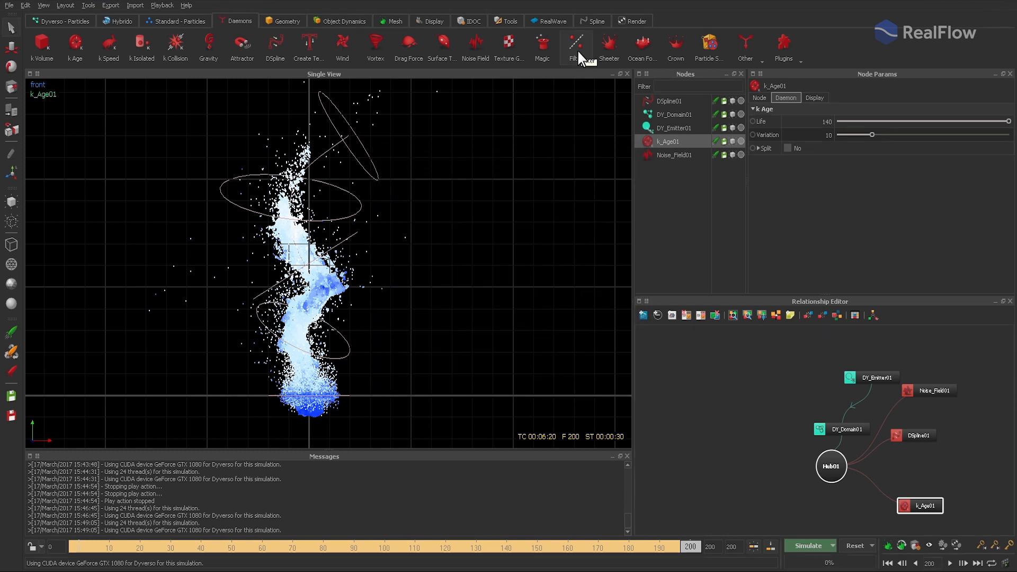
- Add a second Noise Field daemon with its force falloff enabled and displayed, using Sphere as the falloff bounds
click(475, 47)
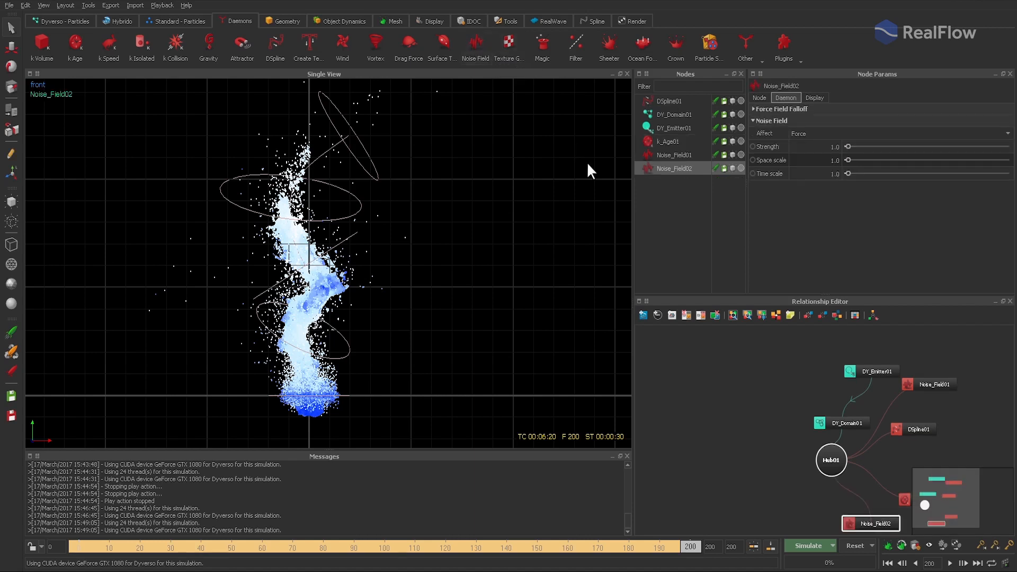
click(814, 97)
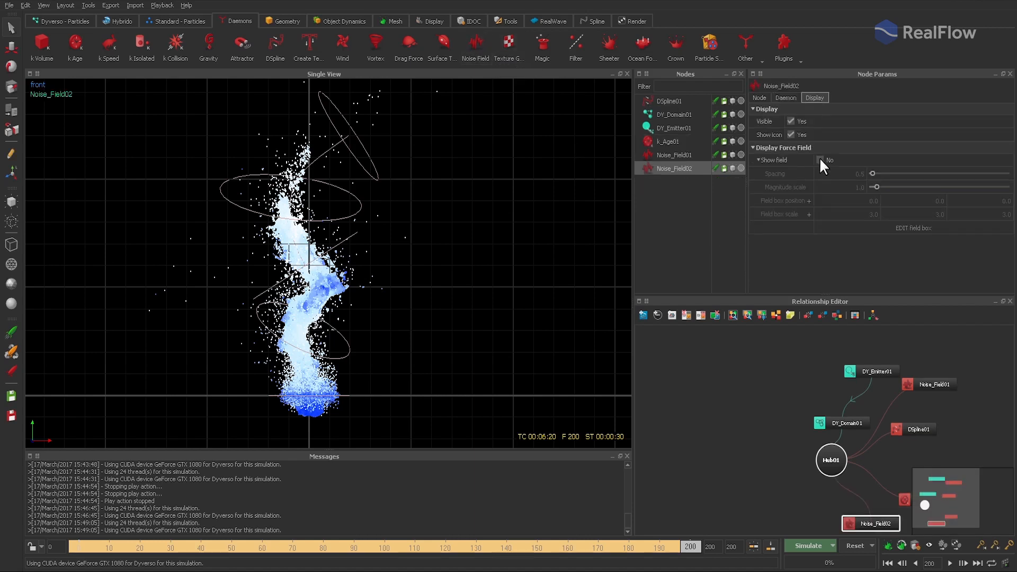
click(786, 97)
click(754, 109)
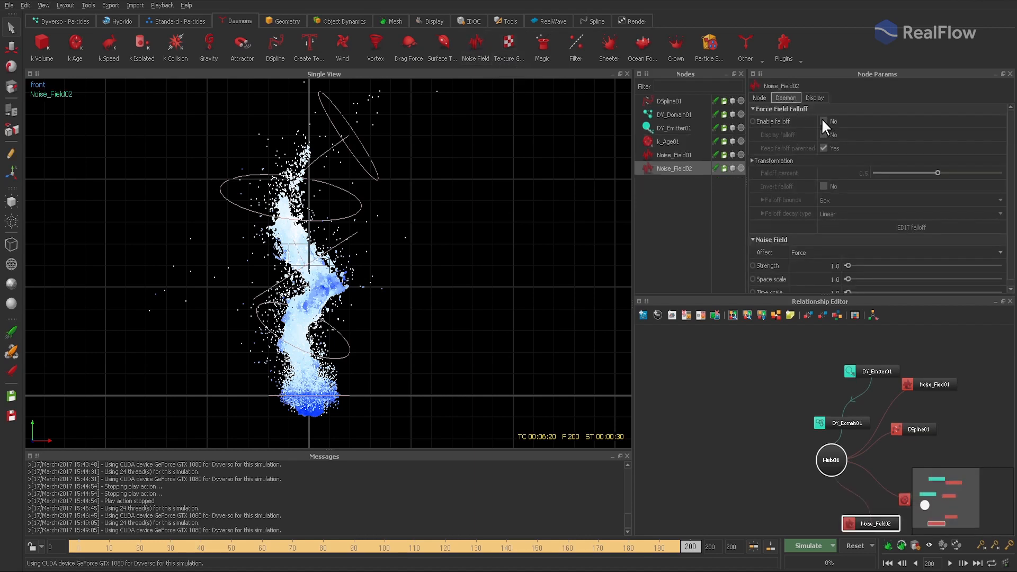
click(822, 121)
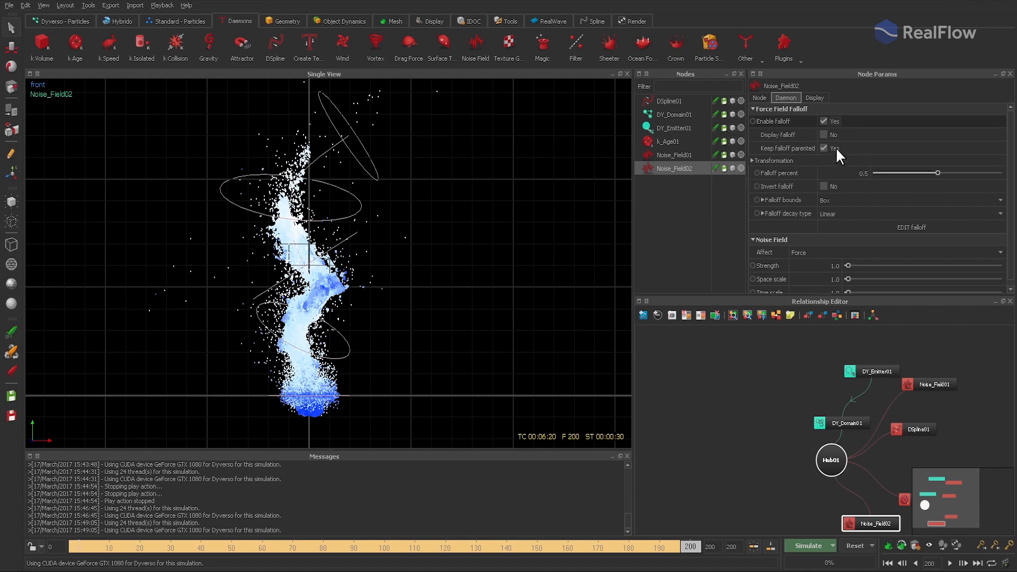
click(823, 134)
click(831, 199)
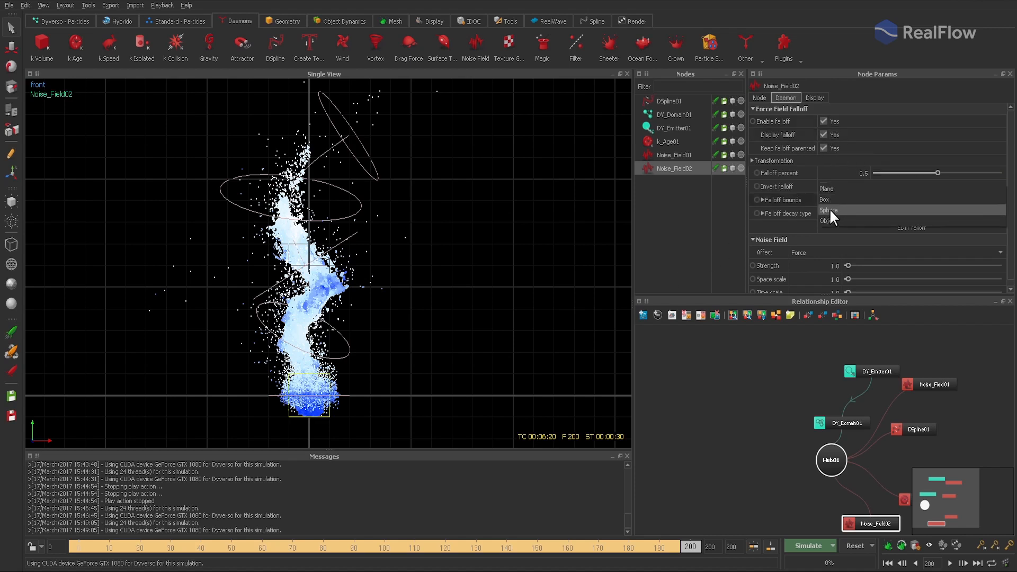
click(828, 208)
- Reset the scene and move the second noise field vertically up to the upper part of the spline
click(854, 546)
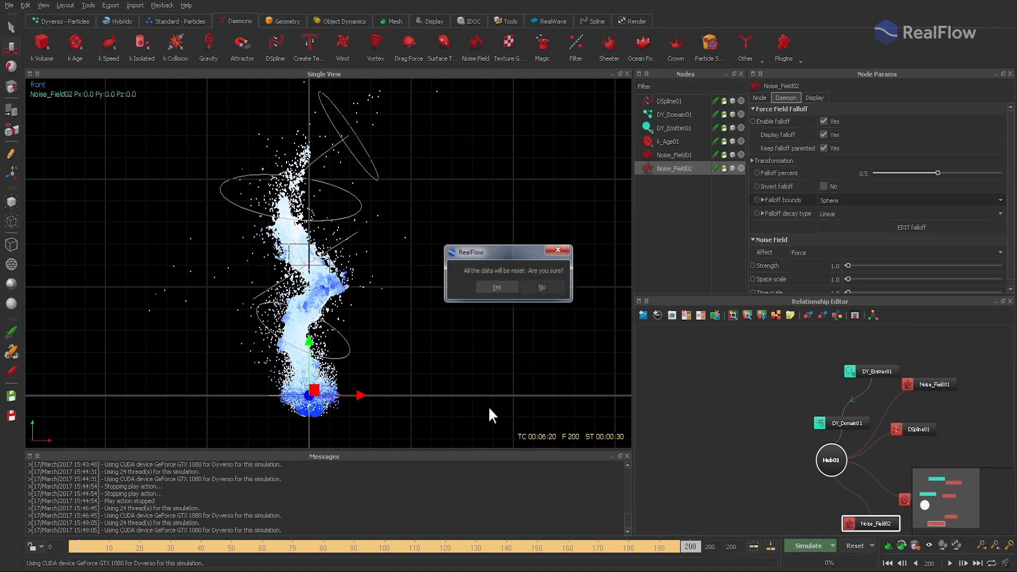
key(Return)
drag(308, 340, 304, 137)
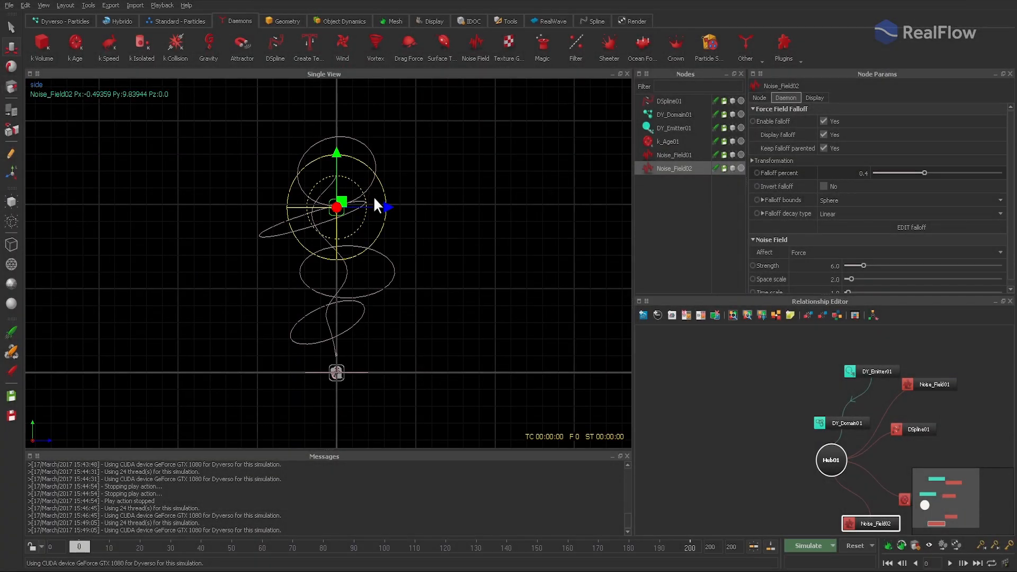
- Centre the second noise field on the upper spline, moving it horizontally to about Z -1.1 and up to about Y 10.3
drag(373, 197, 333, 205)
key(v)
key(x)
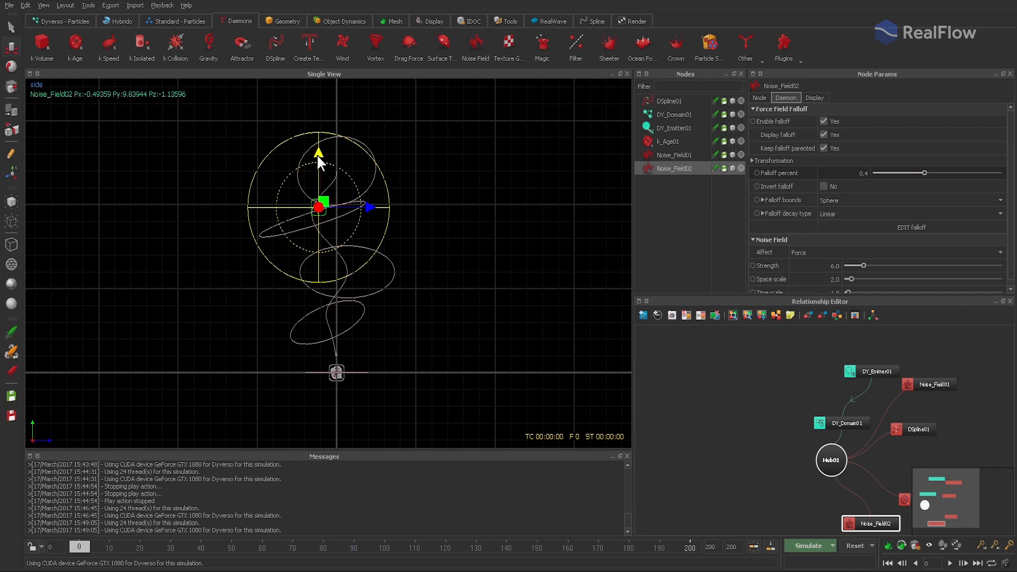
key(2)
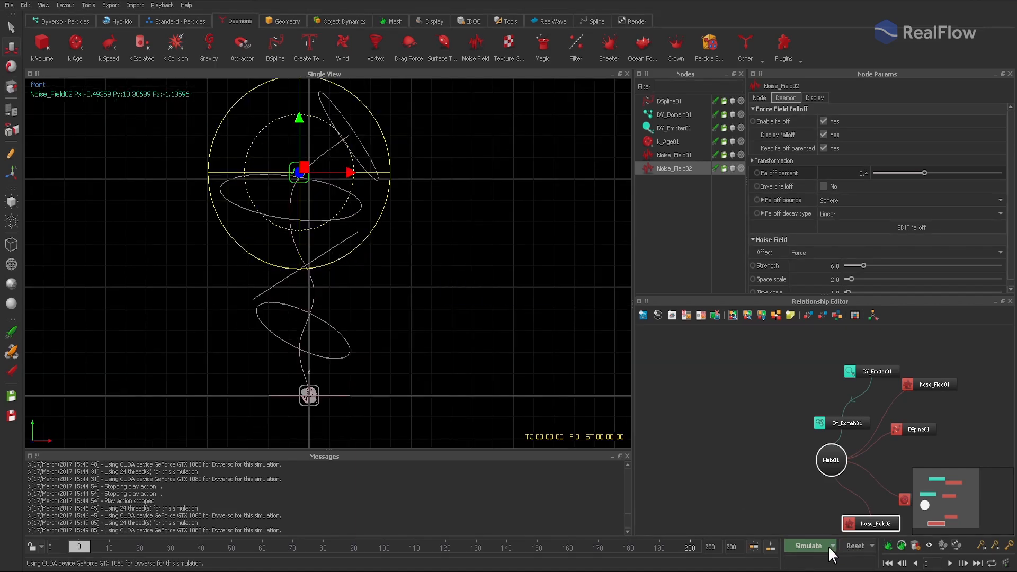
- Simulate the scene to frame 200, play the preview movie to check the second noise field's effect, and close the player
click(808, 546)
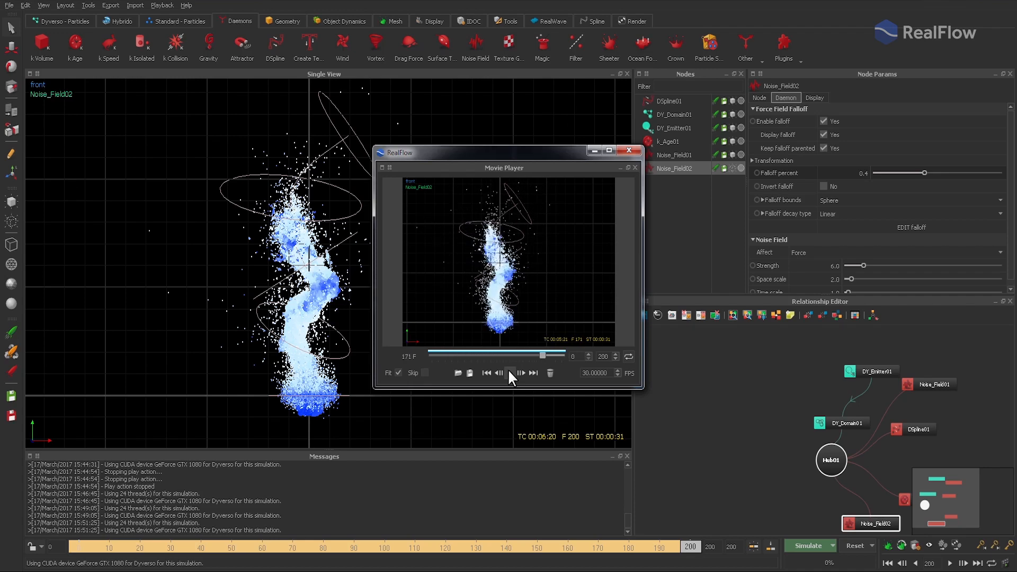
click(630, 148)
- Put DSpline01 into edit mode, set its vortex strength to 1.0, and reset the scene
click(666, 100)
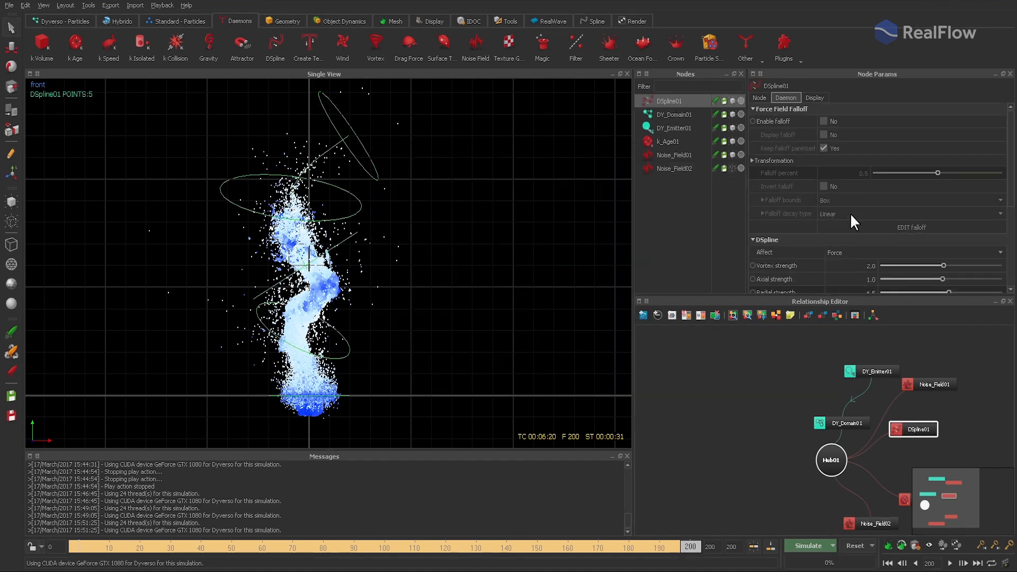
click(915, 193)
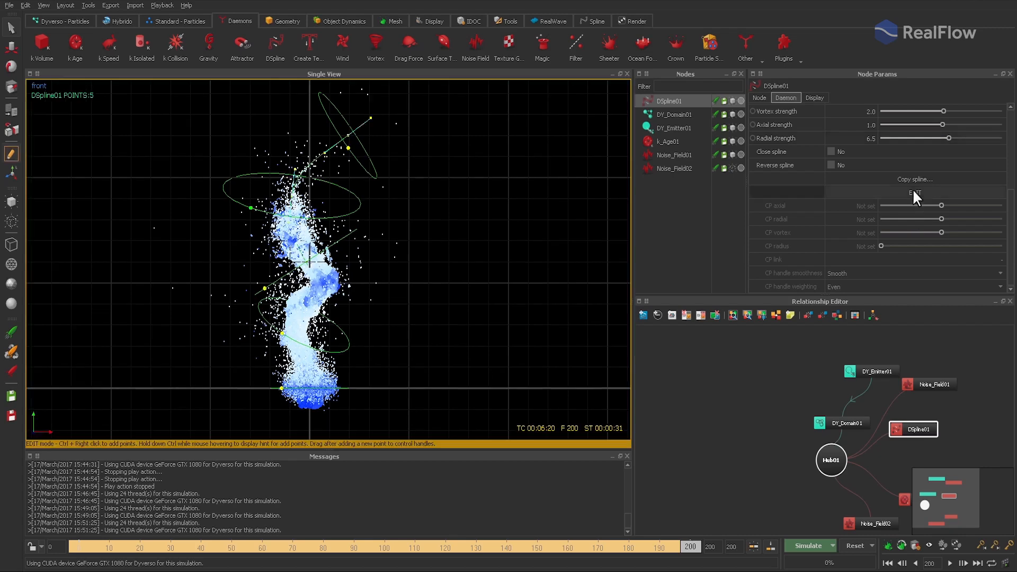
click(872, 111)
text(1)
key(Return)
click(864, 542)
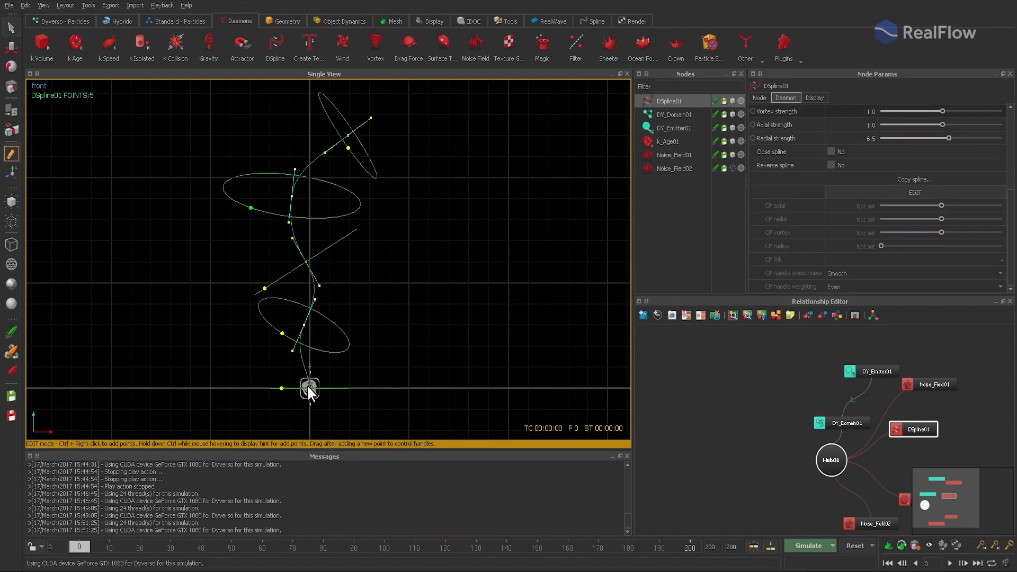
- Set CP vortex to 2.5 on the spline's base control point and on the second control point above it
click(310, 388)
click(845, 234)
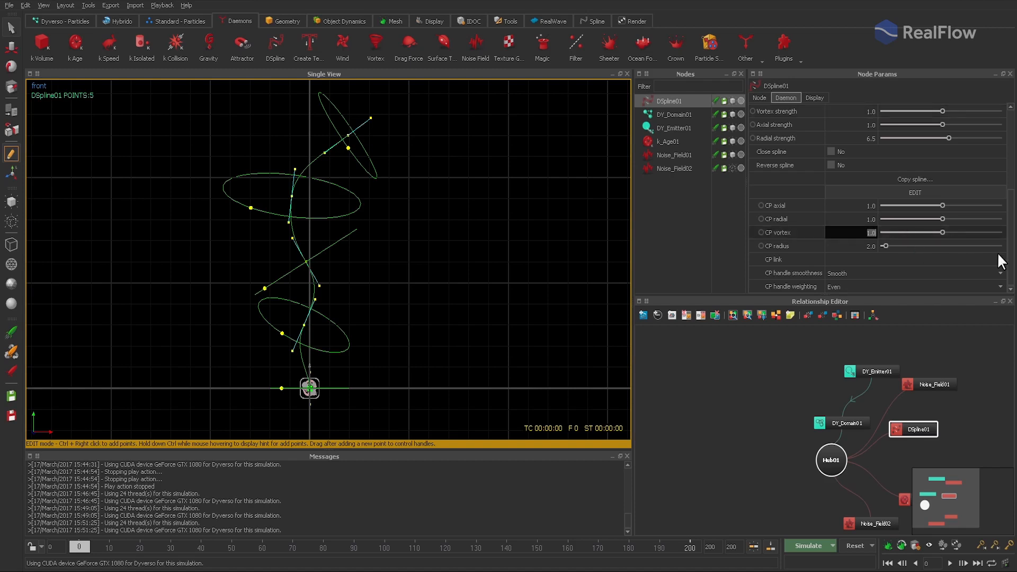
text(2.5)
key(Return)
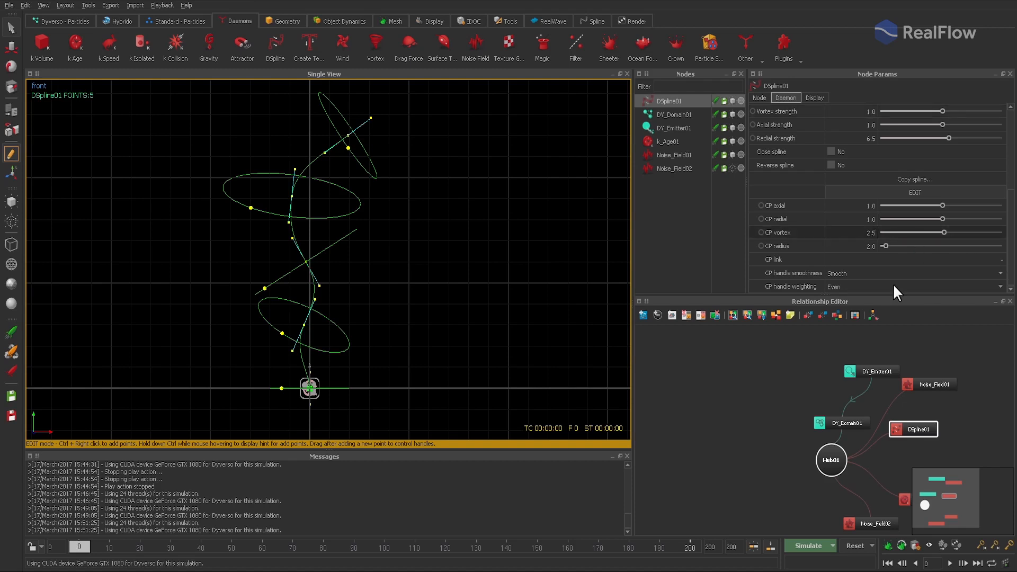
click(303, 324)
click(872, 232)
text(2.5)
key(Return)
- Set CP vortex to 2.5 on the spline's middle control point and 2 on the fourth, and adjust it on the top point
click(305, 260)
click(855, 236)
text(2.5)
key(Return)
click(292, 196)
click(842, 233)
text(2)
key(Return)
click(347, 136)
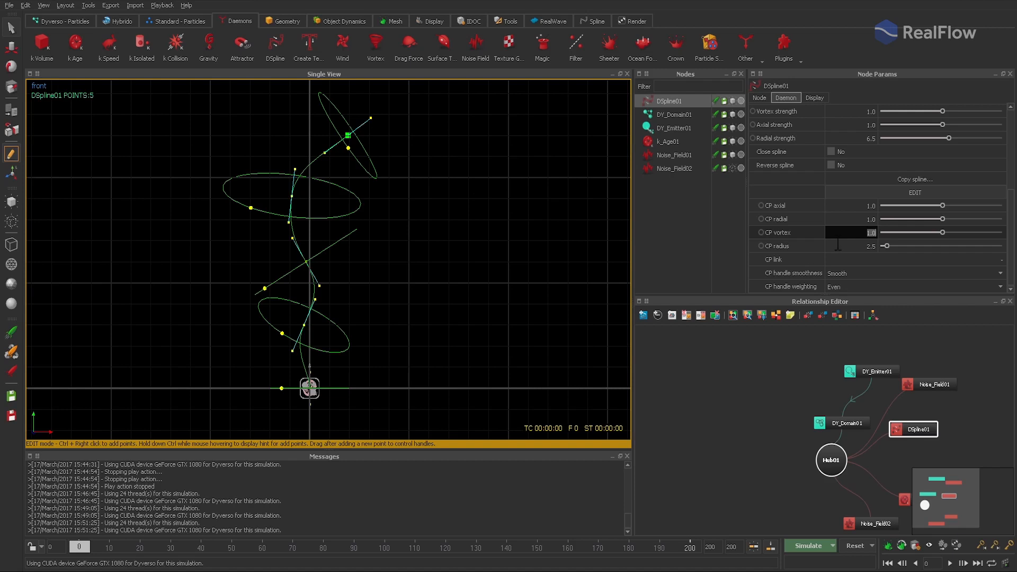
key(Return)
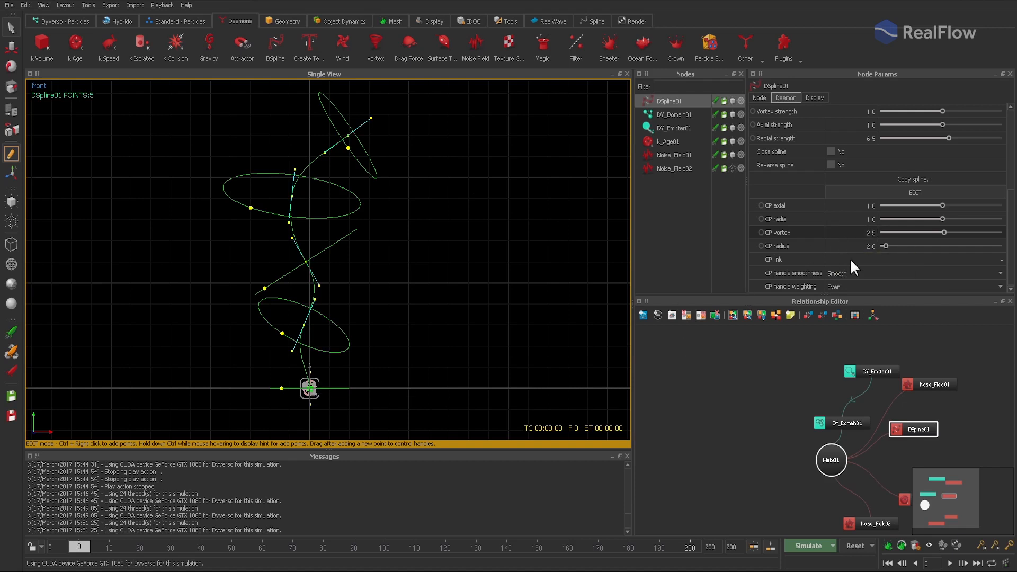
- Set CP axial to 0.5 on the spline's base control point
double_click(858, 206)
text(.5)
key(Tab)
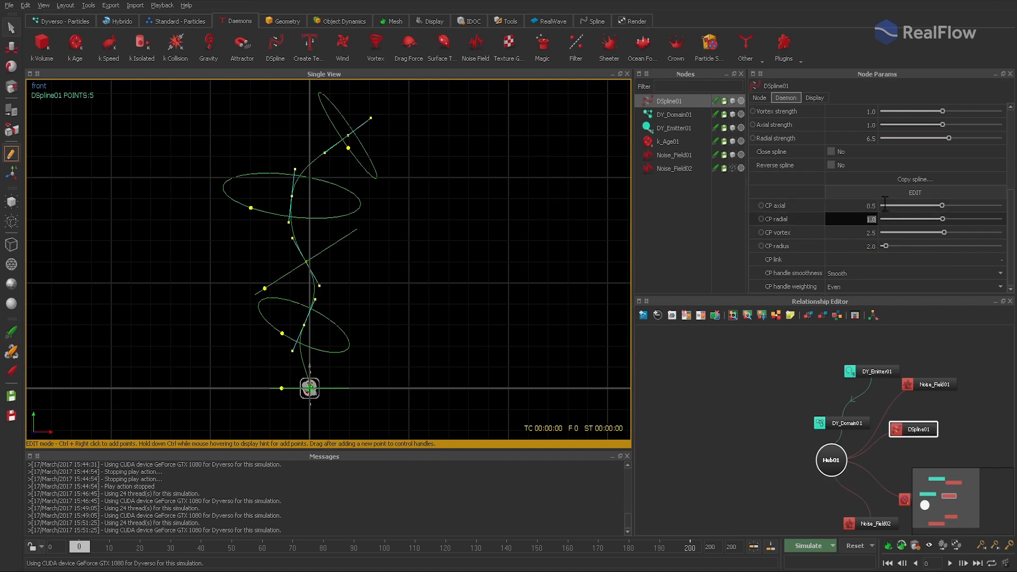
key(Return)
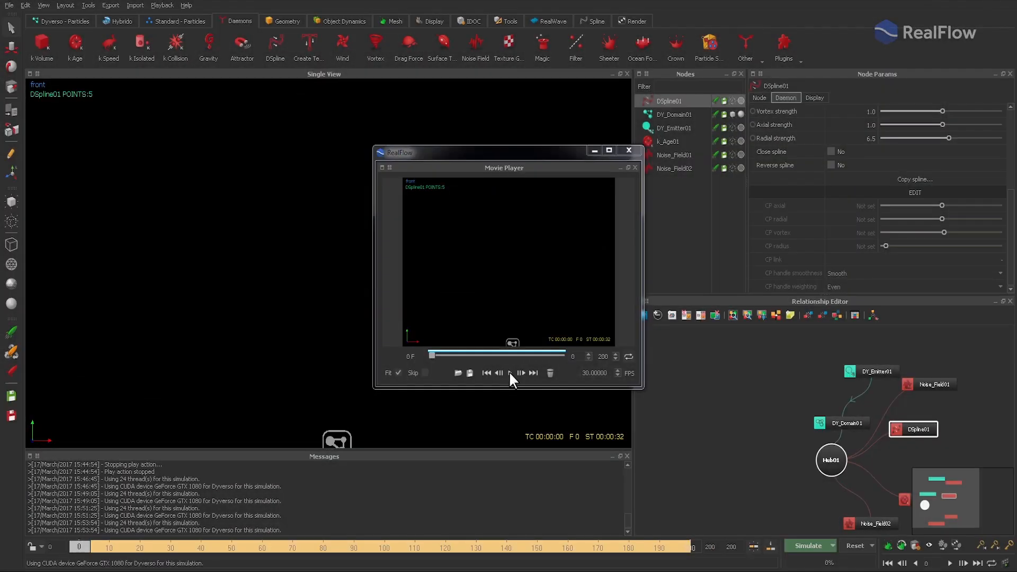
- Play the preview movie of the resimulated scene to check the effect of the control point changes
click(510, 372)
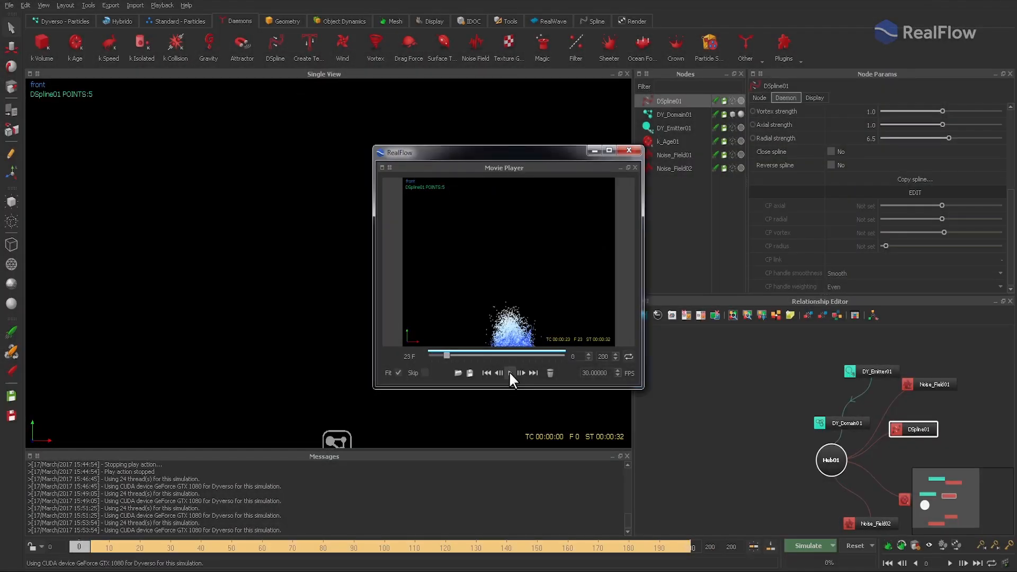